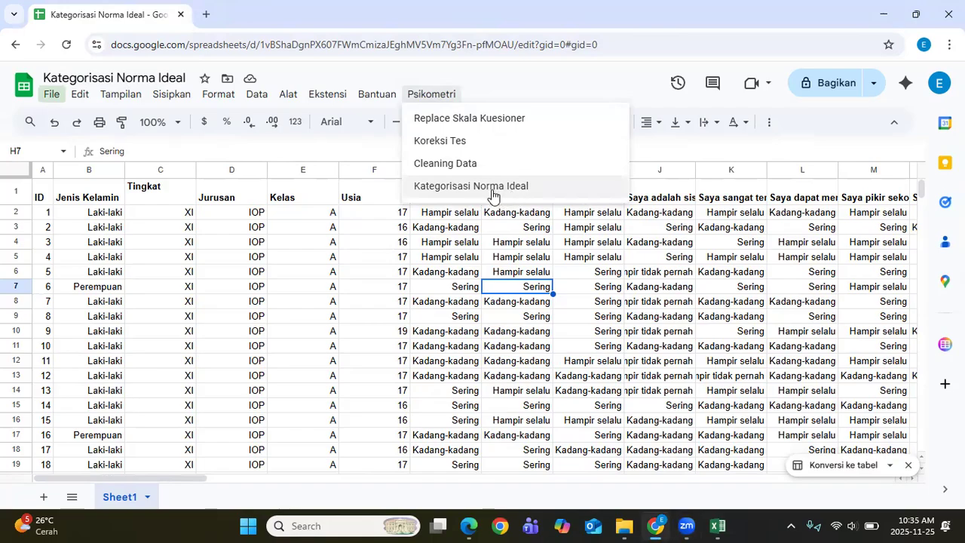
Step: Dismiss the Psikometri menu, review the answers from G4 along row 4, and show MANUAL DUMMY.pdf
{"action": "left_click", "coordinate": [431, 301]}
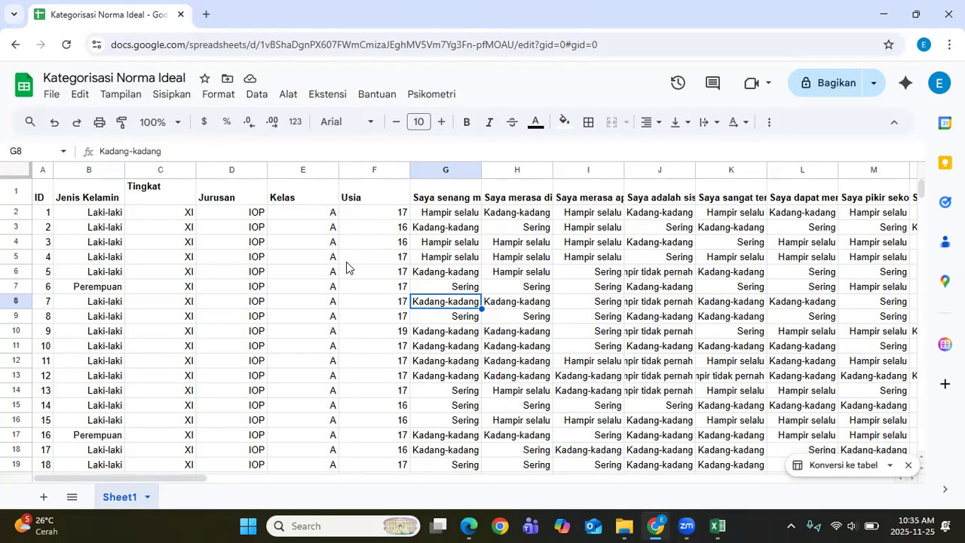
{"action": "left_click", "coordinate": [475, 245]}
{"action": "key", "text": "Right"}
{"action": "key", "text": "Right"}
{"action": "key", "text": "Right"}
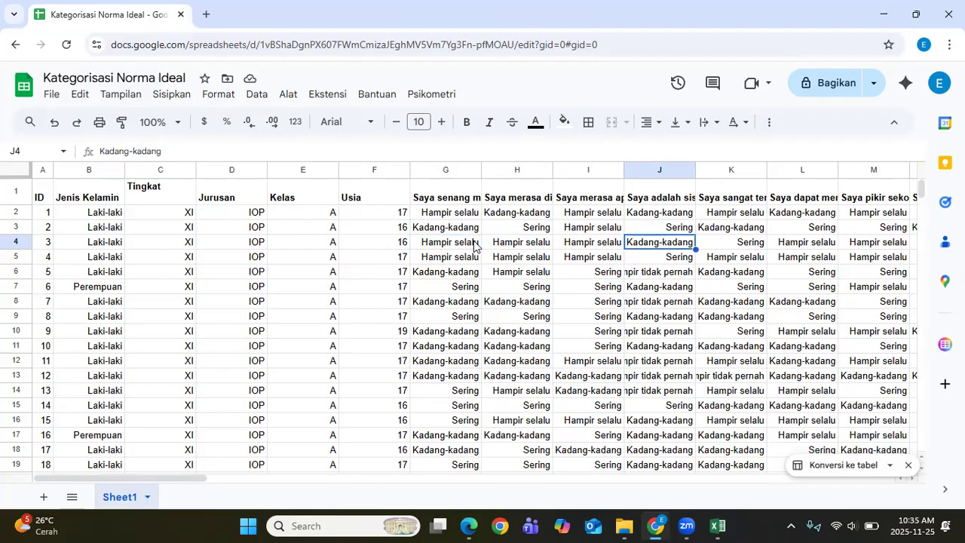
{"action": "left_click", "coordinate": [477, 525]}
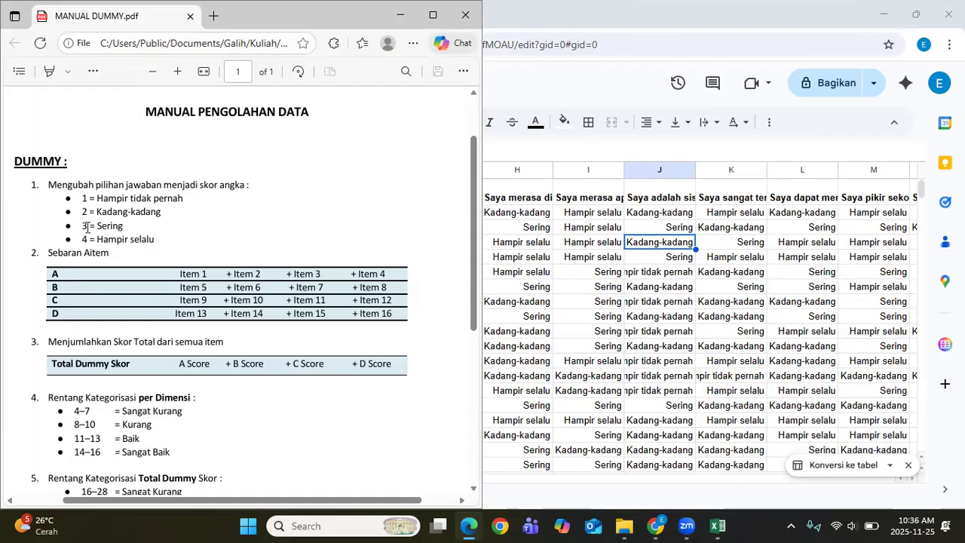
Step: Read the manual's 1–4 answer scoring, item groups and category ranges, then select G1 in the sheet
{"action": "scroll", "coordinate": [85, 279], "scroll_direction": "down", "scroll_amount": 4}
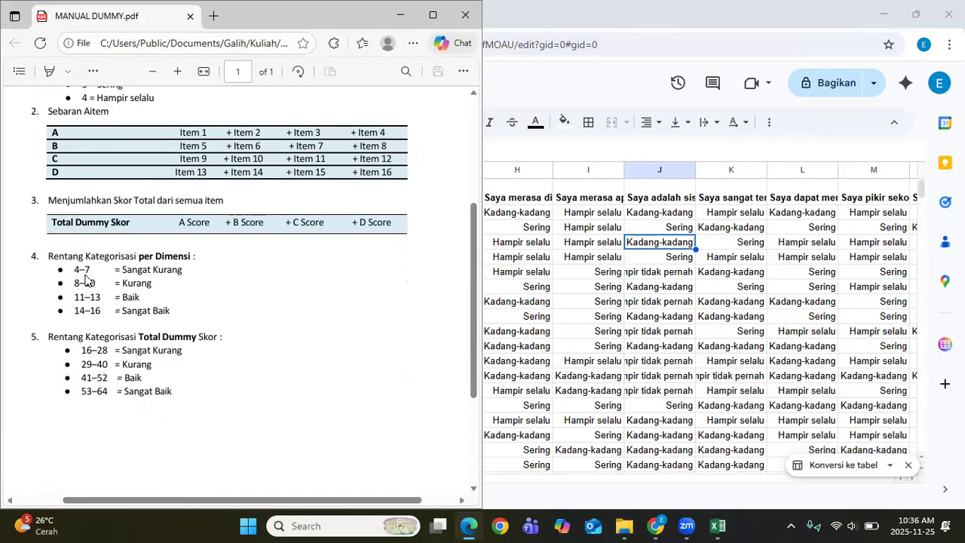
{"action": "scroll", "coordinate": [73, 249], "scroll_direction": "up", "scroll_amount": 2}
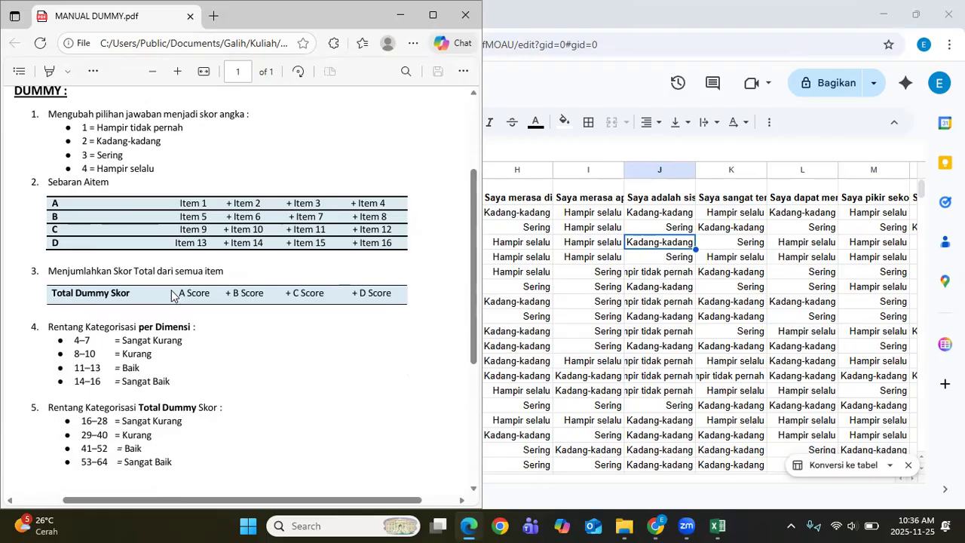
{"action": "scroll", "coordinate": [172, 294], "scroll_direction": "down", "scroll_amount": 1}
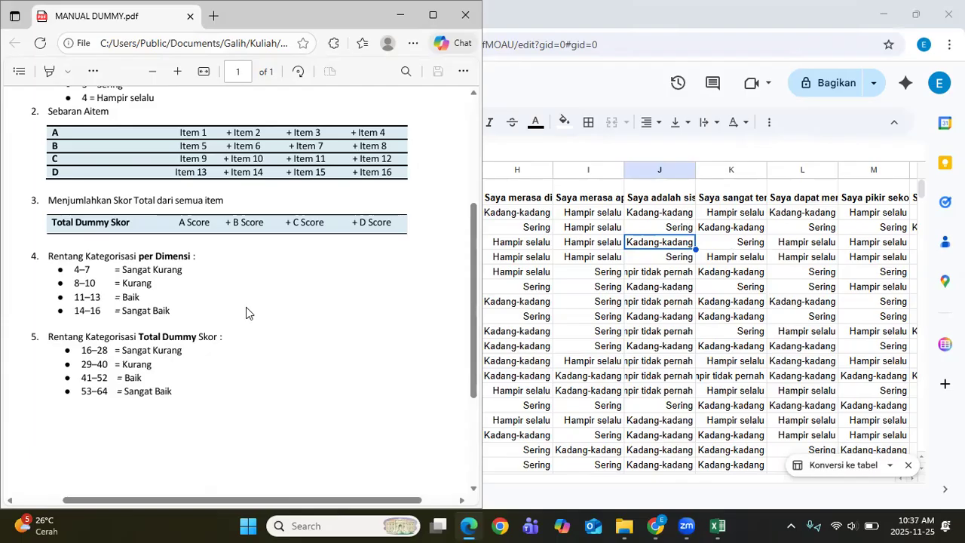
{"action": "scroll", "coordinate": [249, 313], "scroll_direction": "up", "scroll_amount": 2}
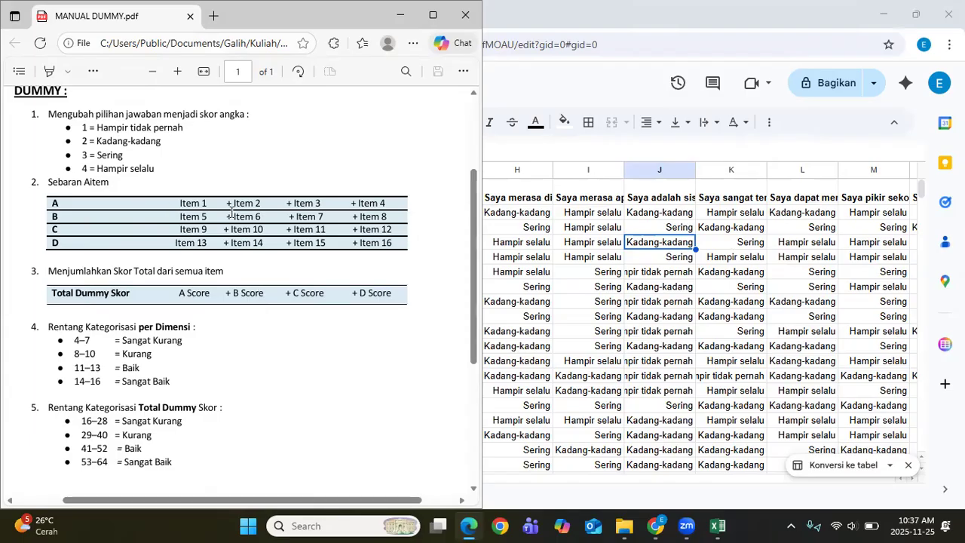
{"action": "scroll", "coordinate": [231, 215], "scroll_direction": "up", "scroll_amount": 1}
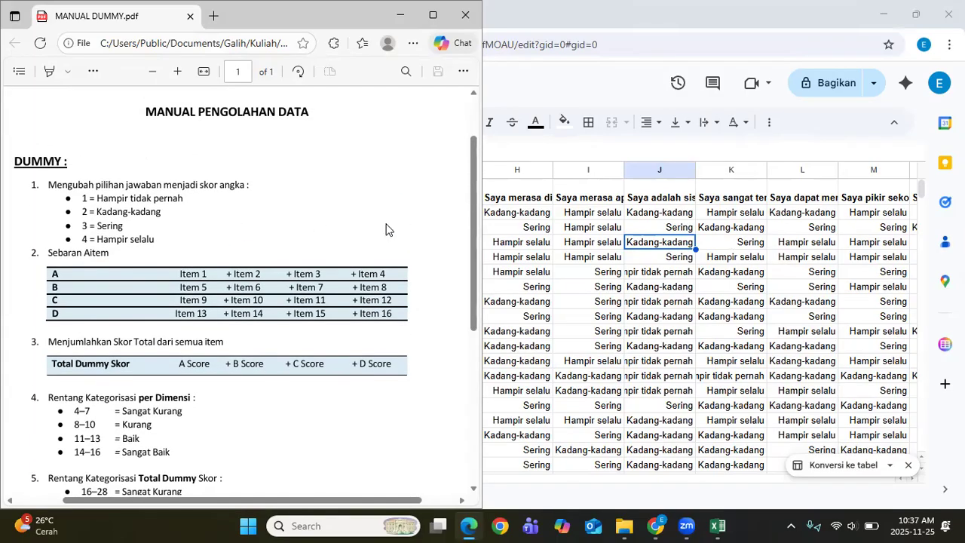
{"action": "left_click", "coordinate": [522, 203]}
{"action": "left_click", "coordinate": [473, 199]}
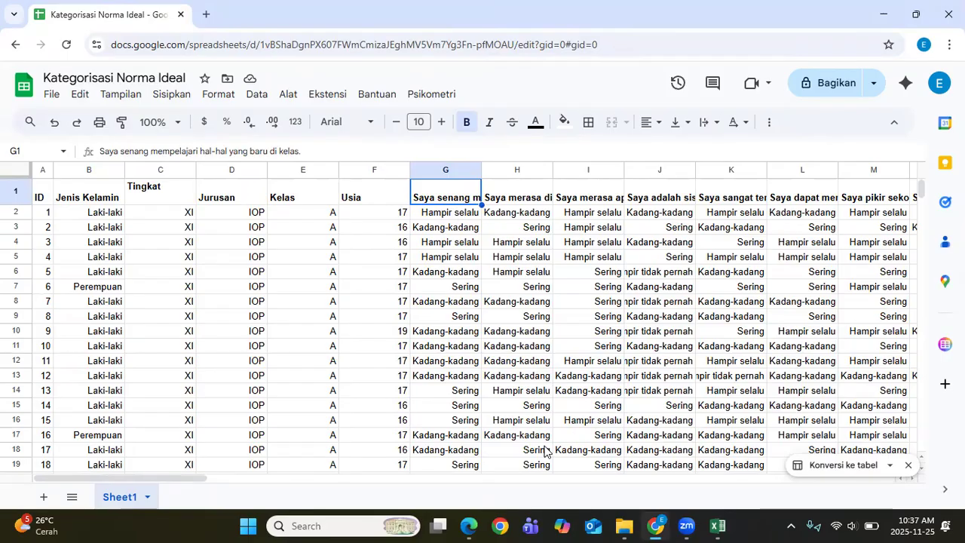
Step: Start renaming the item headers, entering A1 in G1 and A2 in H1
{"action": "left_click", "coordinate": [474, 526]}
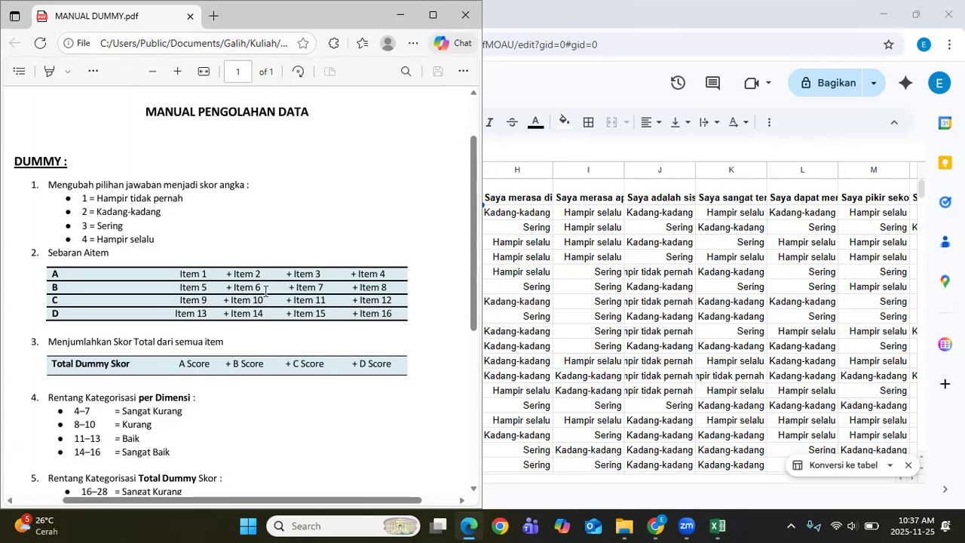
{"action": "left_click", "coordinate": [614, 257]}
{"action": "left_click", "coordinate": [447, 193]}
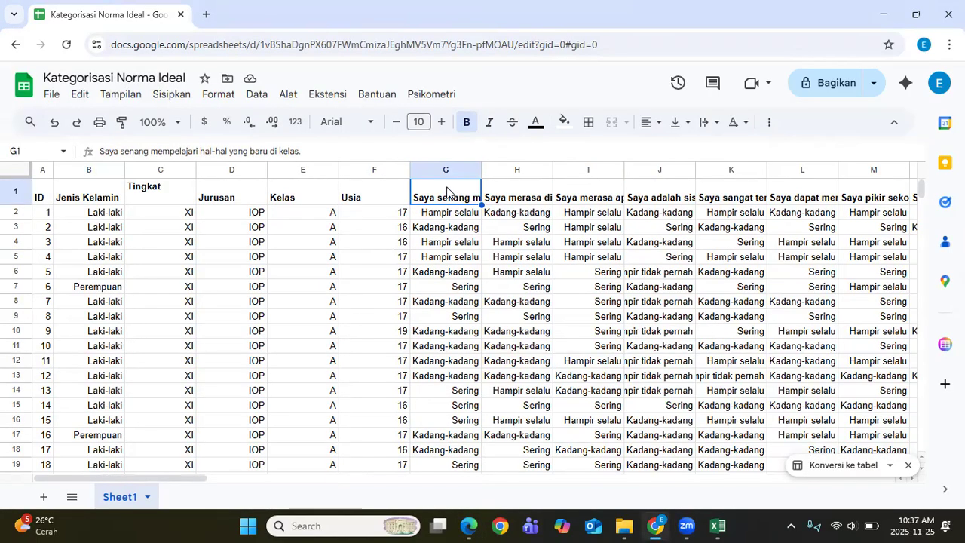
{"action": "type", "text": "A1"}
{"action": "key", "text": "Tab"}
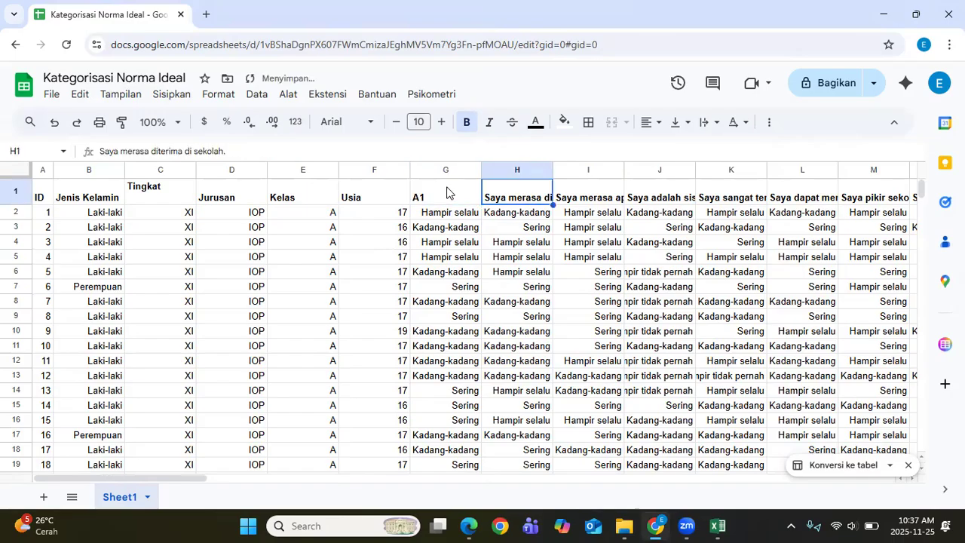
{"action": "type", "text": "A"}
{"action": "key", "text": "Tab"}
{"action": "type", "text": "2"}
{"action": "key", "text": "Escape"}
{"action": "double_click", "coordinate": [511, 202]}
{"action": "type", "text": "2"}
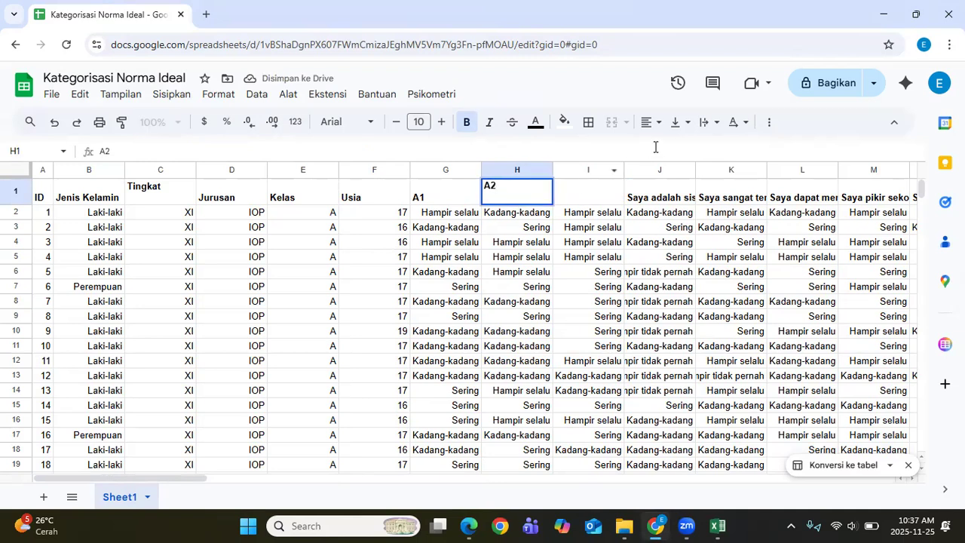
Step: Complete the header codes through D4 in column V and check row 2's answers
{"action": "left_click", "coordinate": [741, 70]}
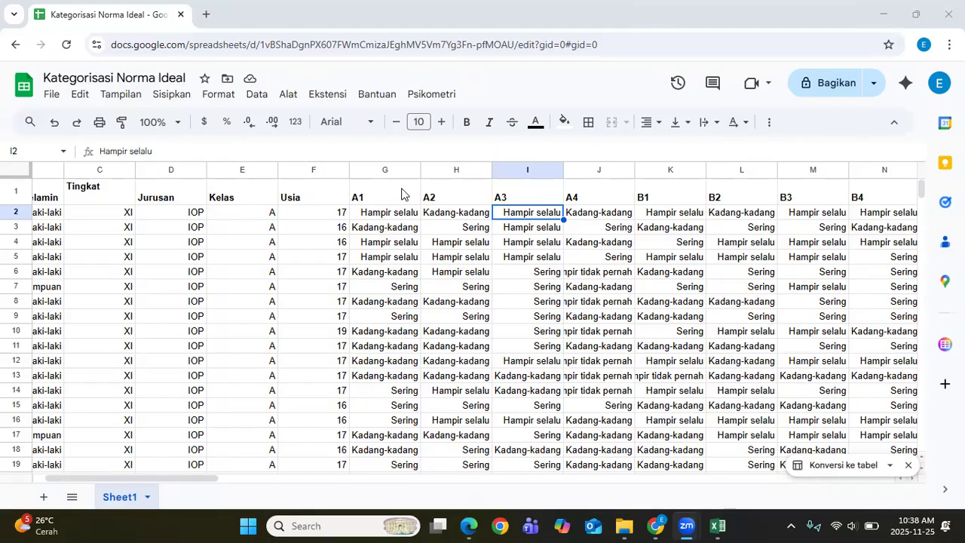
{"action": "left_click_drag", "start_coordinate": [200, 477], "coordinate": [396, 462]}
{"action": "left_click", "coordinate": [397, 451]}
{"action": "left_click", "coordinate": [528, 196]}
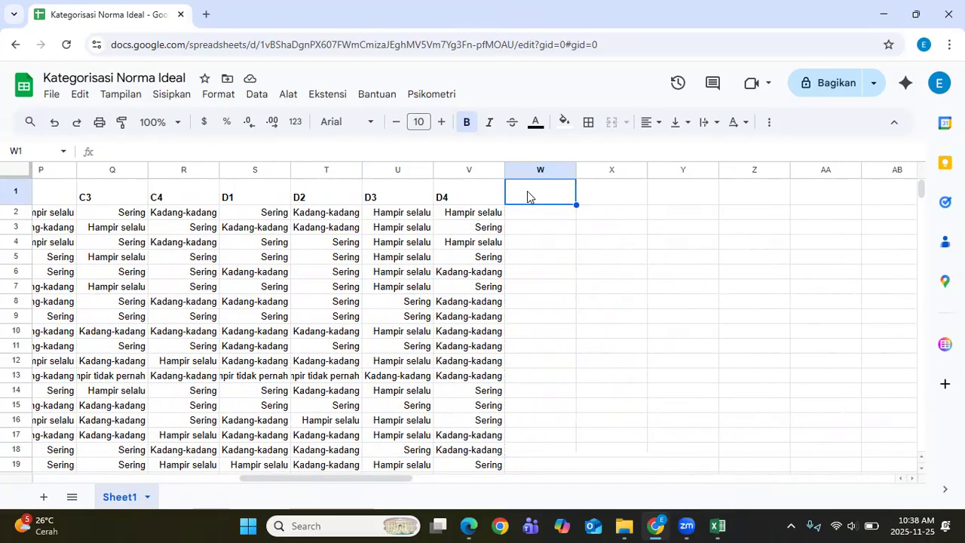
{"action": "left_click", "coordinate": [223, 217]}
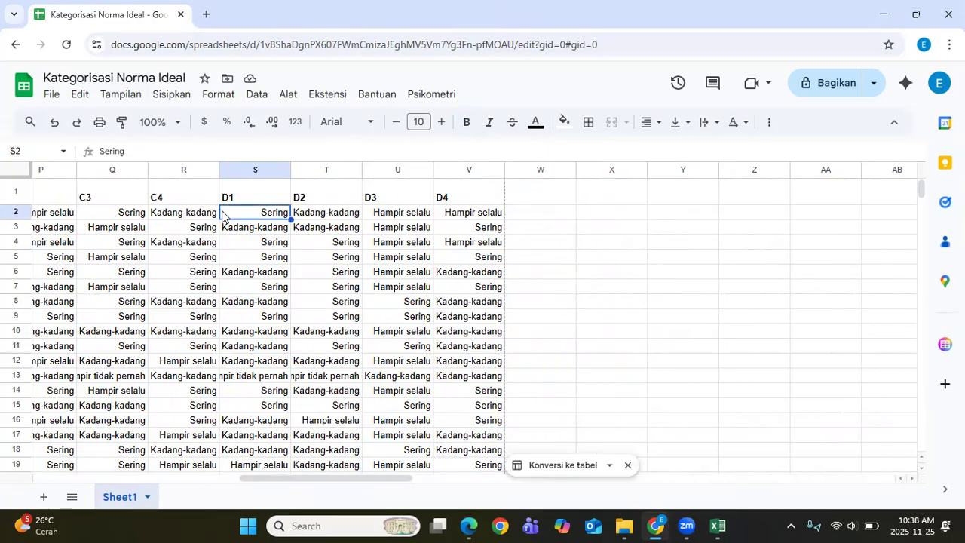
{"action": "key", "text": "Right"}
{"action": "key", "text": "Right"}
{"action": "key", "text": "Right"}
{"action": "key", "text": "Left"}
{"action": "key", "text": "Left"}
{"action": "key", "text": "Right"}
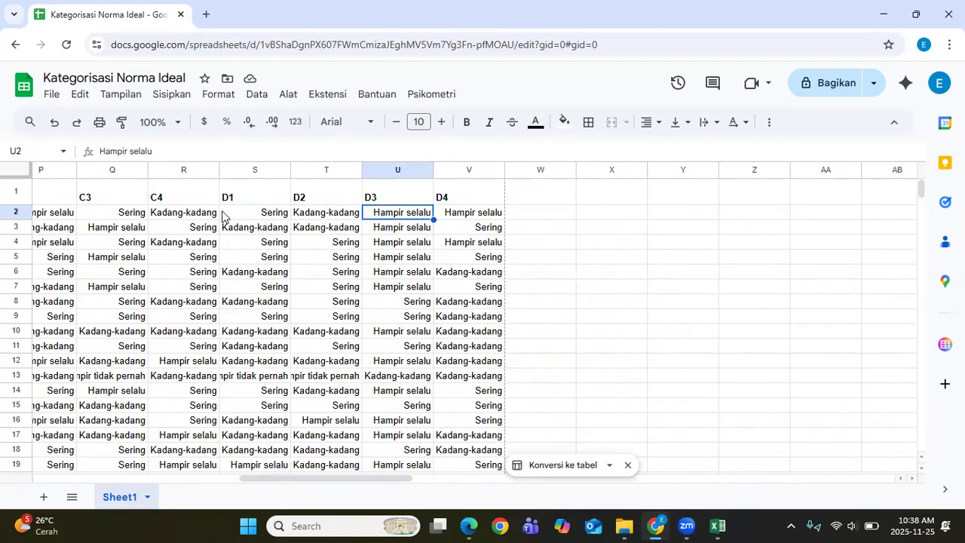
{"action": "left_click", "coordinate": [431, 93]}
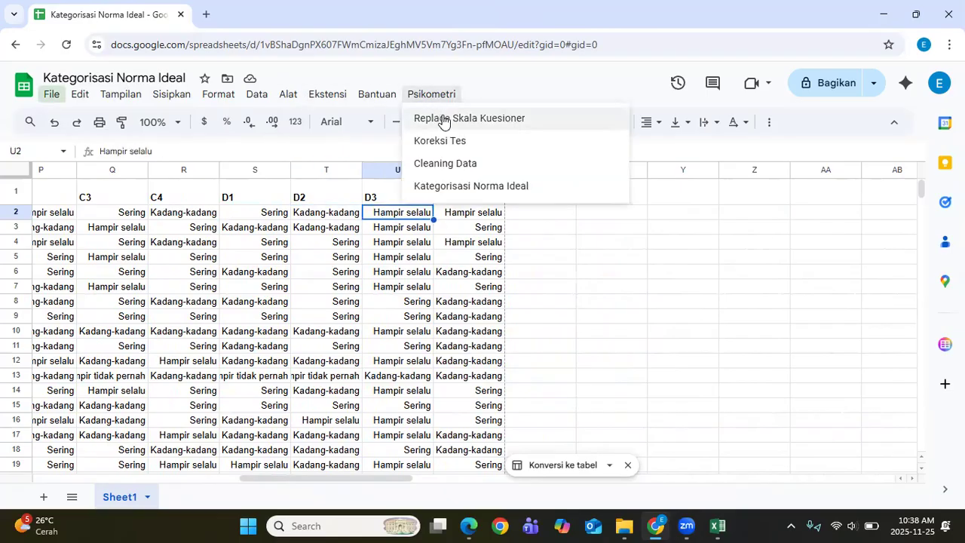
Step: Launch Replace Skala Kuesioner and tick the item columns A1 through D4
{"action": "left_click", "coordinate": [443, 120]}
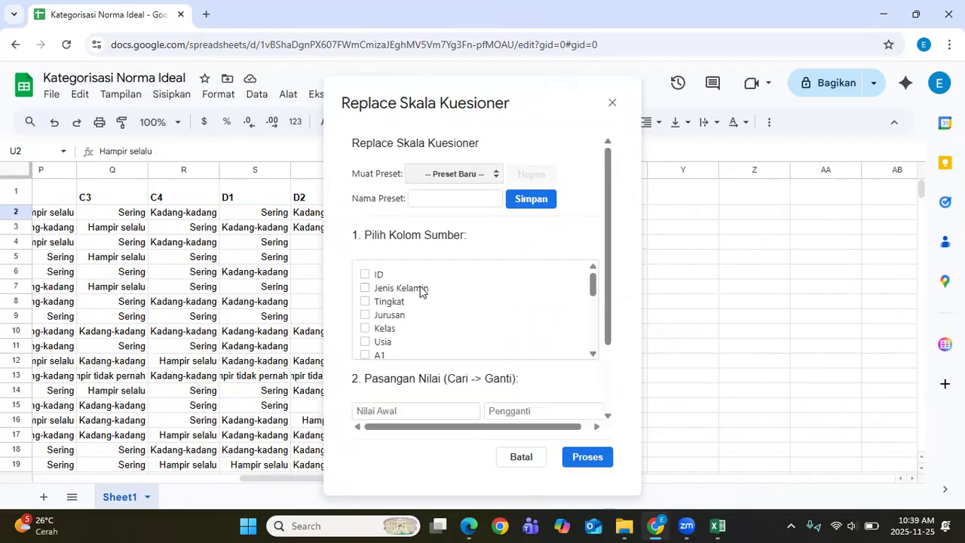
{"action": "scroll", "coordinate": [420, 292], "scroll_direction": "down", "scroll_amount": 4}
{"action": "scroll", "coordinate": [405, 308], "scroll_direction": "up", "scroll_amount": 4}
{"action": "left_click", "coordinate": [365, 285]}
{"action": "scroll", "coordinate": [409, 291], "scroll_direction": "down", "scroll_amount": 5}
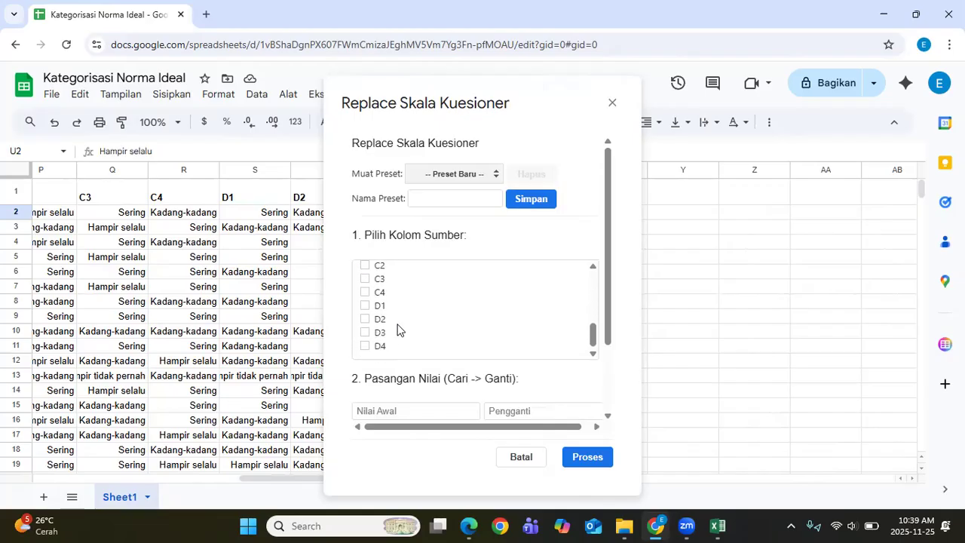
{"action": "left_click", "coordinate": [366, 346], "text": "shift"}
{"action": "scroll", "coordinate": [436, 314], "scroll_direction": "down", "scroll_amount": 2}
Step: Add three value-pair rows for four in total, then check the manual's score list
{"action": "left_click", "coordinate": [516, 342]}
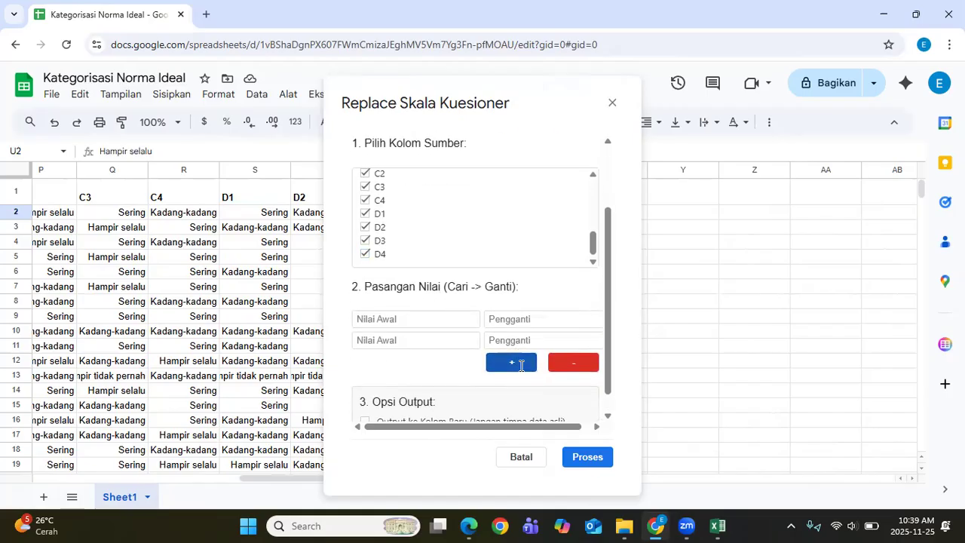
{"action": "left_click", "coordinate": [516, 363]}
{"action": "left_click", "coordinate": [516, 384]}
{"action": "left_click", "coordinate": [413, 324]}
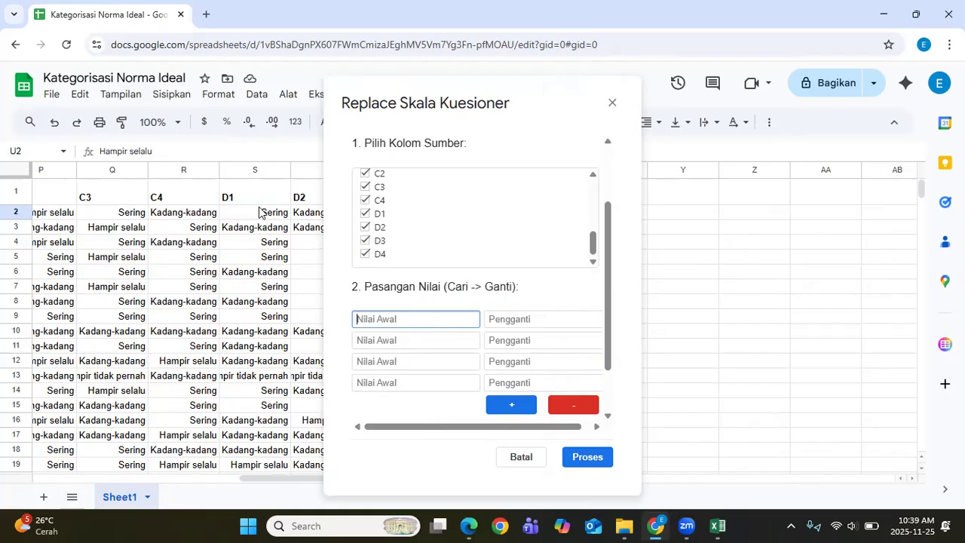
{"action": "left_click", "coordinate": [469, 526]}
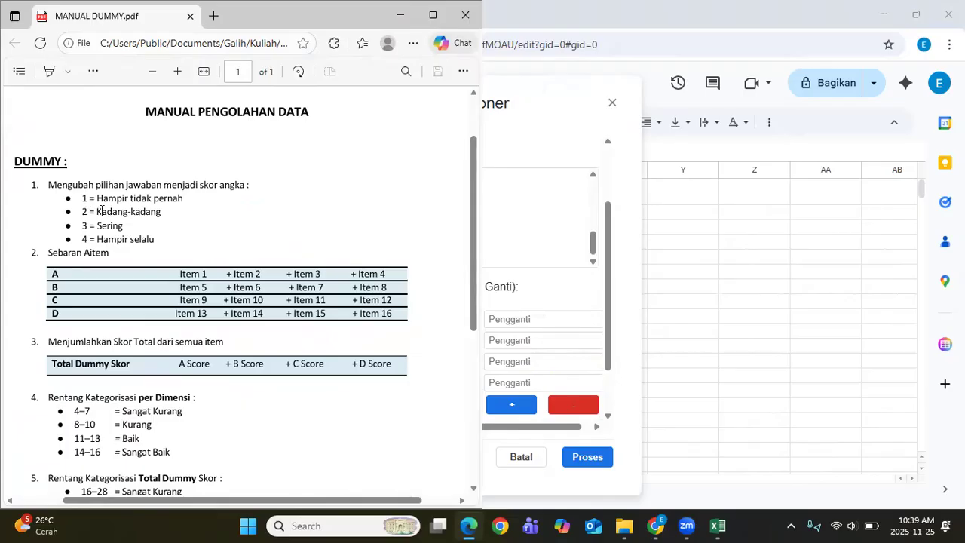
Step: Enter the pairs Hampir tidak pernah→1, Kadang-kadang→2, Sering→3, Hampir selalu→4
{"action": "left_click", "coordinate": [488, 318]}
{"action": "left_click", "coordinate": [429, 319]}
{"action": "type", "text": "Hampir tidak pernah"}
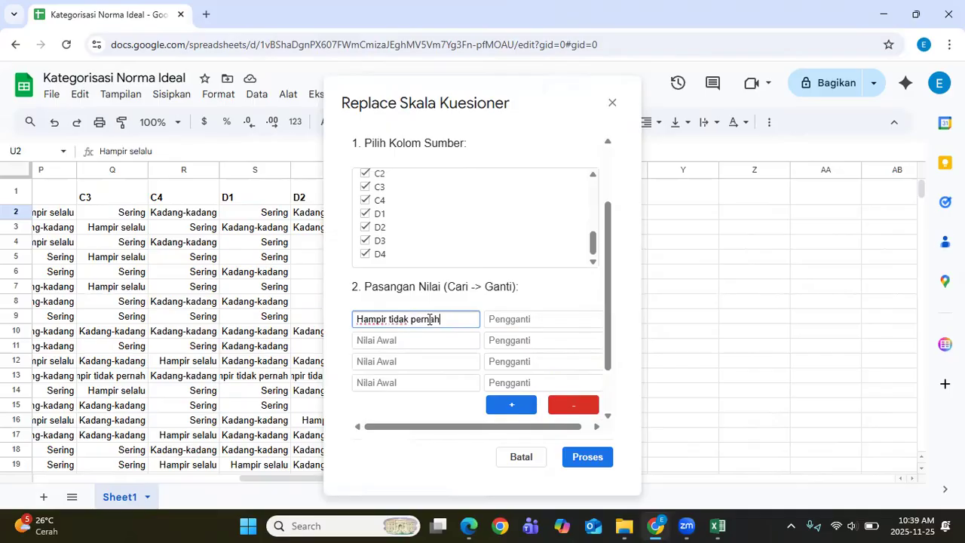
{"action": "key", "text": "Tab"}
{"action": "type", "text": "1"}
{"action": "key", "text": "Tab"}
{"action": "type", "text": "Kadang"}
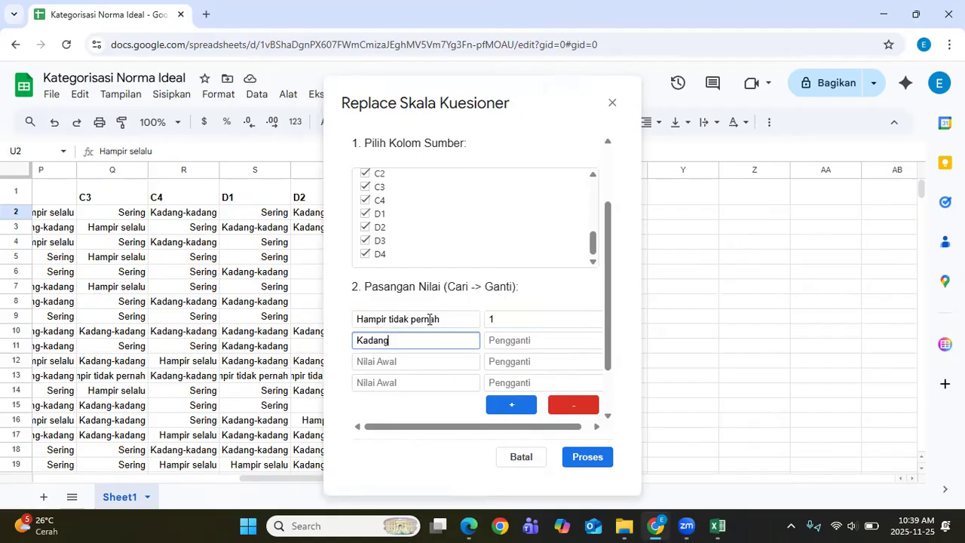
{"action": "type", "text": "-kan"}
{"action": "type", "text": "ang"}
{"action": "key", "text": "Tab"}
{"action": "type", "text": "2"}
{"action": "key", "text": "Tab"}
{"action": "type", "text": "Sering"}
{"action": "key", "text": "Tab"}
{"action": "type", "text": "3"}
{"action": "key", "text": "Tab"}
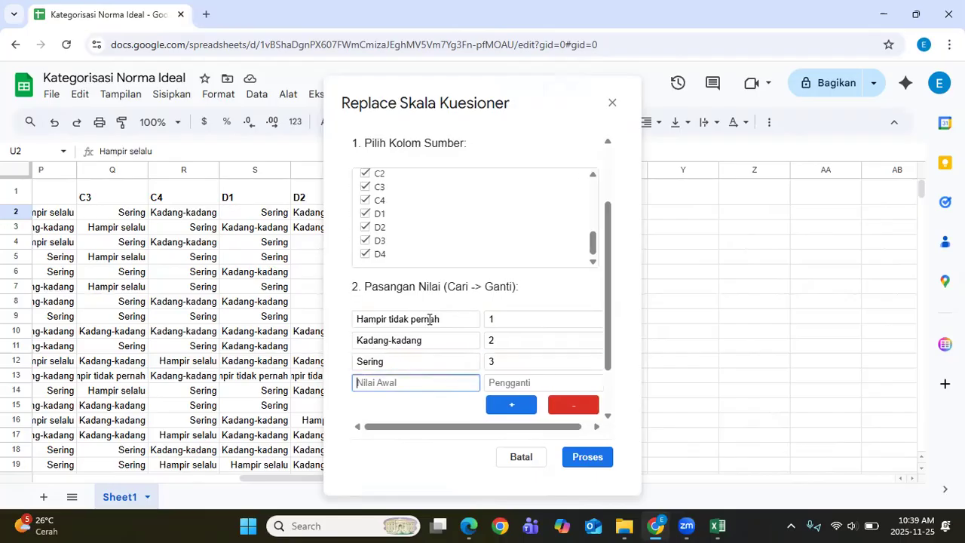
{"action": "type", "text": "Hampir selalu"}
{"action": "key", "text": "Tab"}
{"action": "type", "text": "4"}
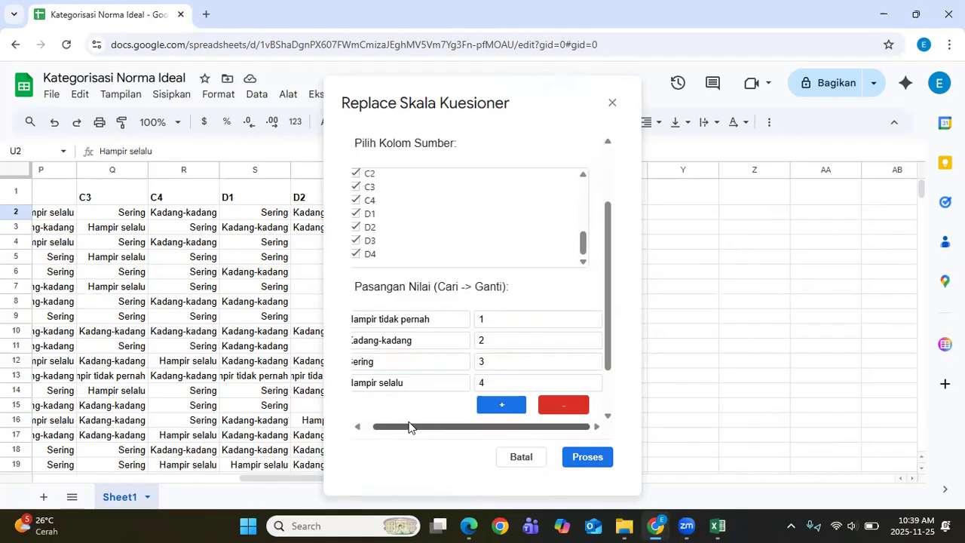
Step: Run the replacement and acknowledge the 3808 cells changed message
{"action": "left_click_drag", "start_coordinate": [410, 426], "coordinate": [379, 427]}
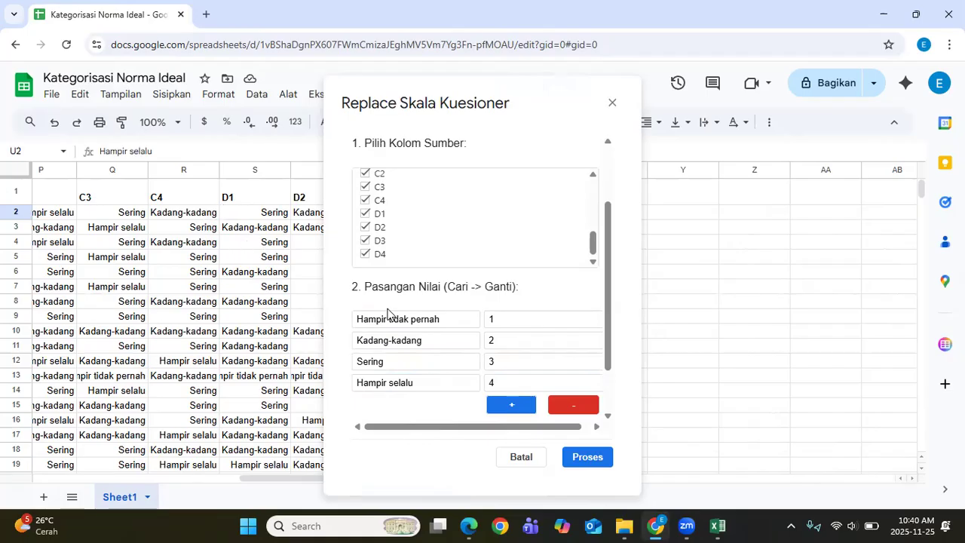
{"action": "scroll", "coordinate": [537, 355], "scroll_direction": "down", "scroll_amount": 1}
{"action": "scroll", "coordinate": [537, 355], "scroll_direction": "down", "scroll_amount": 1}
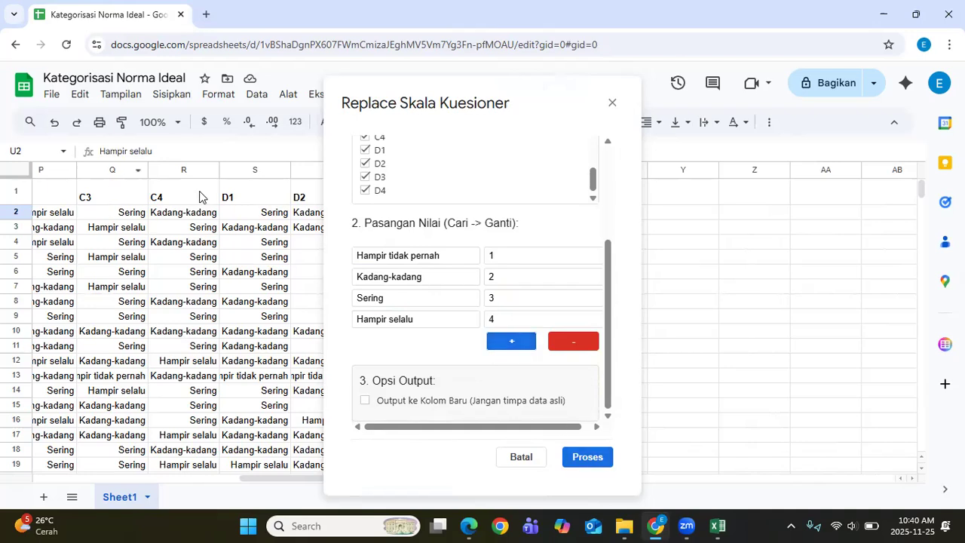
{"action": "left_click", "coordinate": [598, 469]}
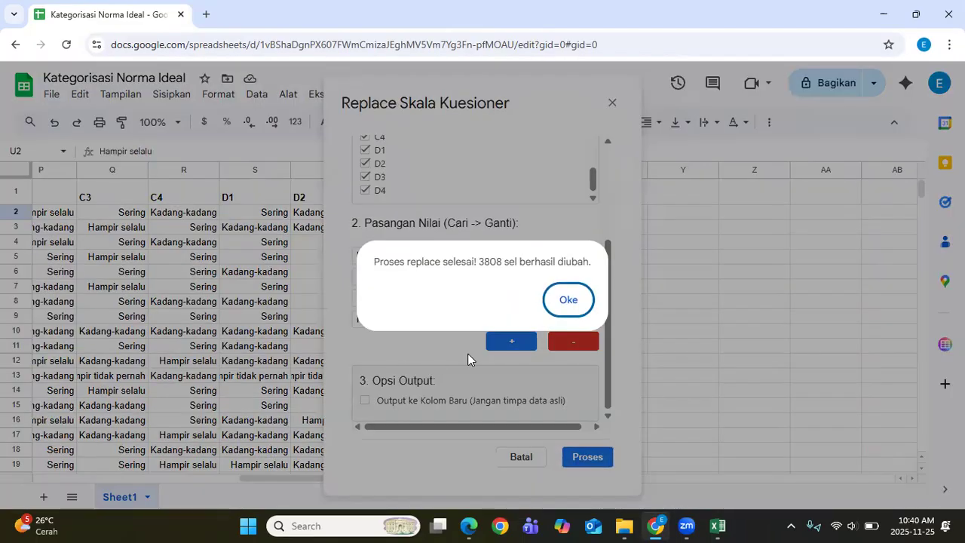
{"action": "left_click", "coordinate": [578, 310]}
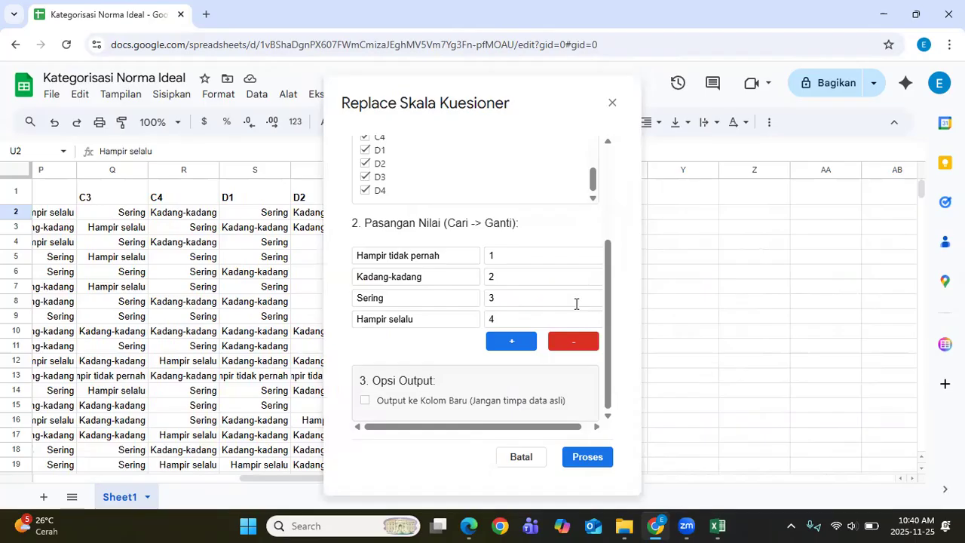
{"action": "left_click_drag", "start_coordinate": [372, 478], "coordinate": [396, 486]}
{"action": "left_click", "coordinate": [466, 199]}
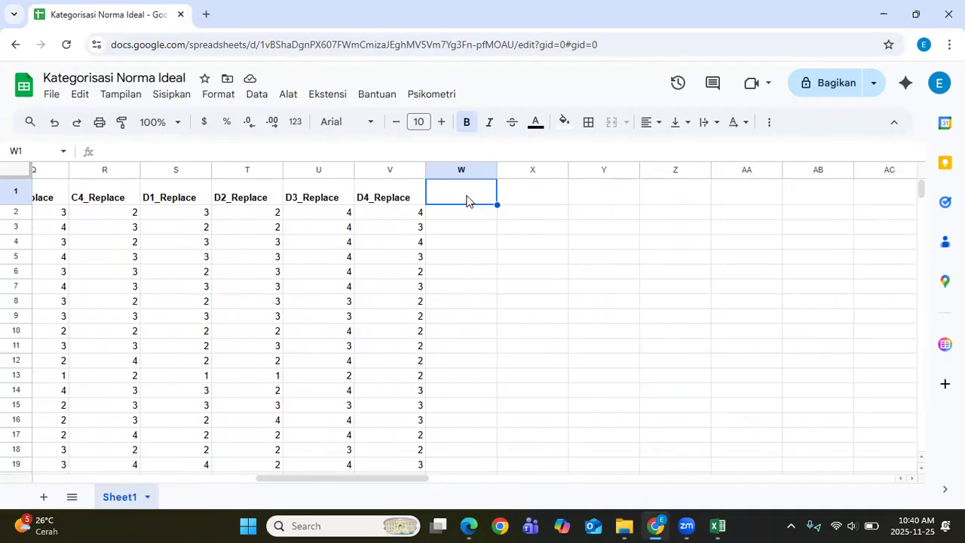
Step: Enter the headers Skor_A, Skor_B, Skor_C and Skor_D into W1 through Z1
{"action": "type", "text": "Skor_"}
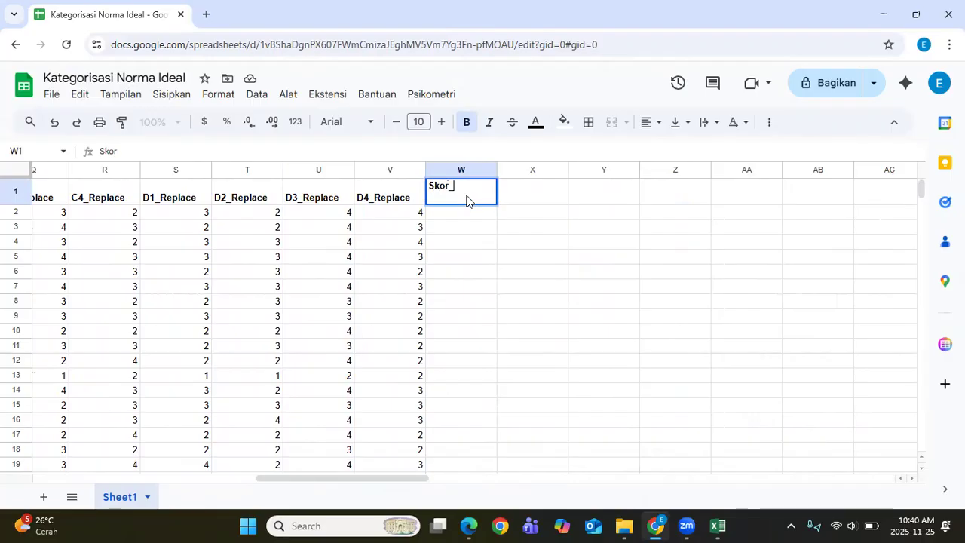
{"action": "type", "text": "a"}
{"action": "key", "text": "BackSpace"}
{"action": "type", "text": "A"}
{"action": "key", "text": "Tab"}
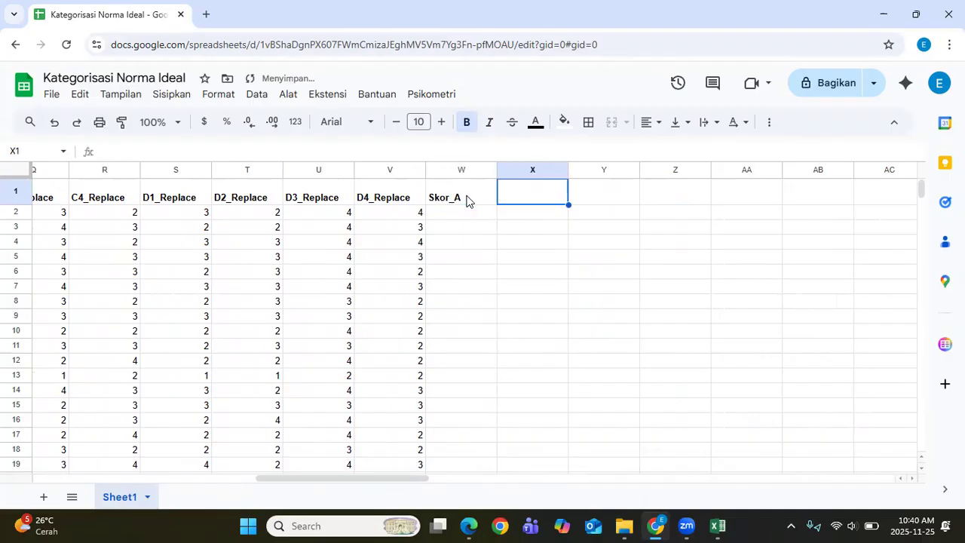
{"action": "type", "text": "Skor_B"}
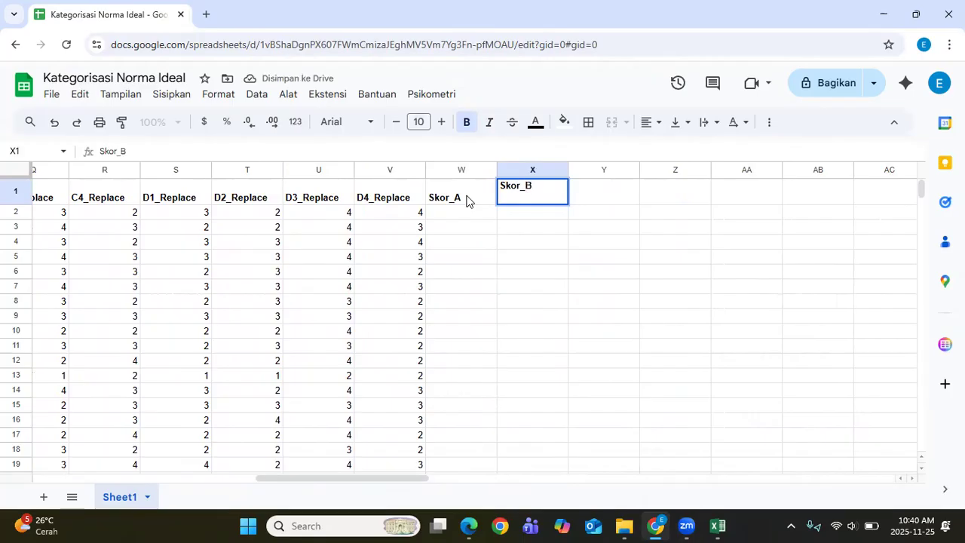
{"action": "key", "text": "Tab"}
{"action": "type", "text": "Skor_C"}
{"action": "key", "text": "Tab"}
{"action": "type", "text": "Skor_D"}
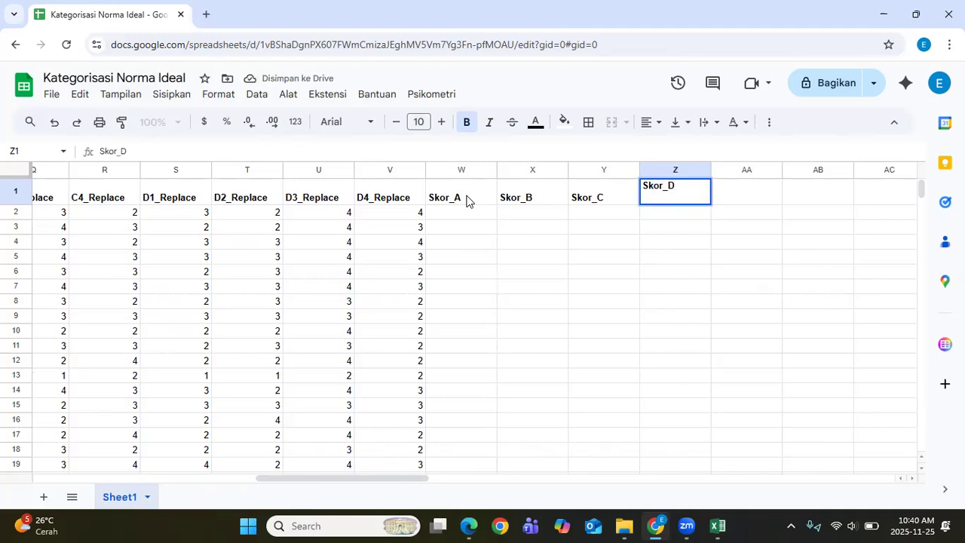
{"action": "key", "text": "Return"}
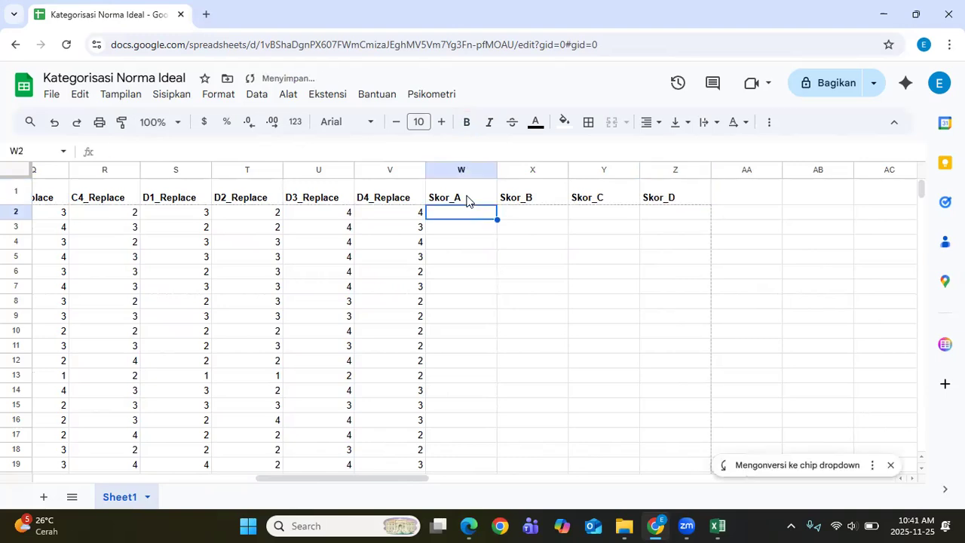
Step: Enter =SUM(G2:J2) in W2 and autofill the totals down the Skor_A column
{"action": "type", "text": "="}
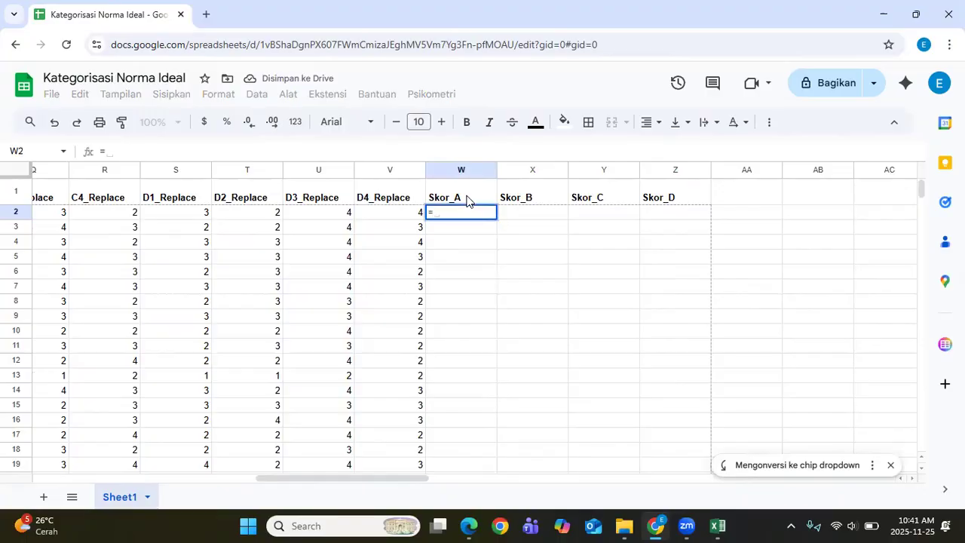
{"action": "type", "text": "sum"}
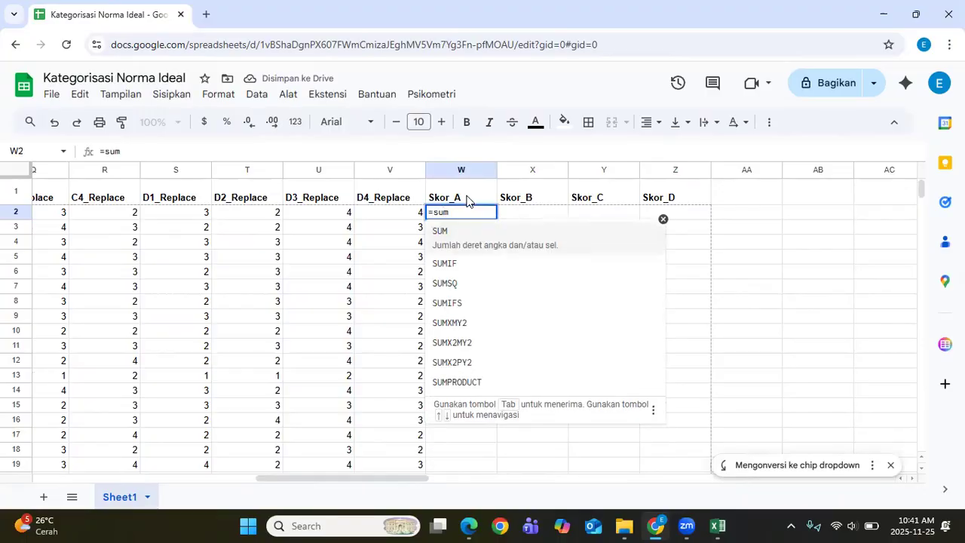
{"action": "left_click", "coordinate": [490, 243]}
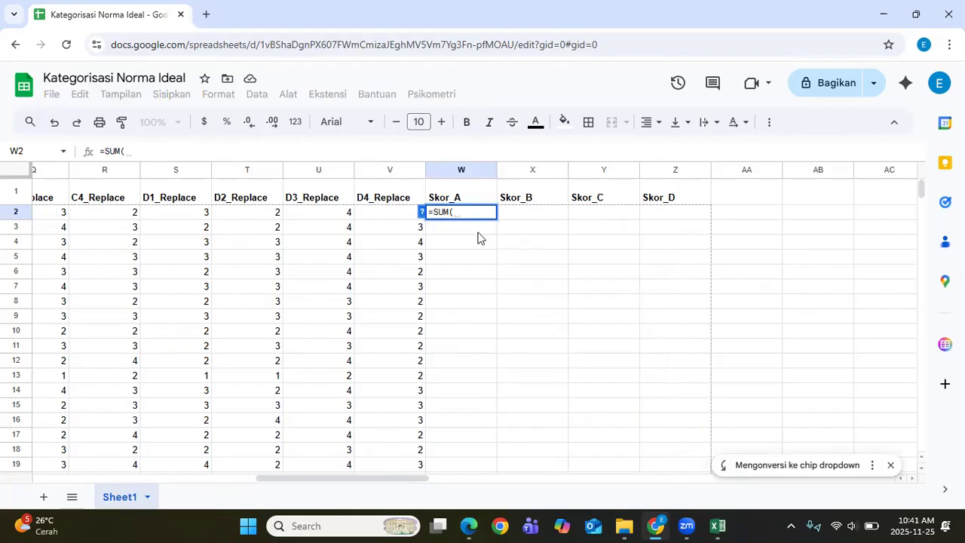
{"action": "left_click_drag", "start_coordinate": [422, 479], "coordinate": [241, 485]}
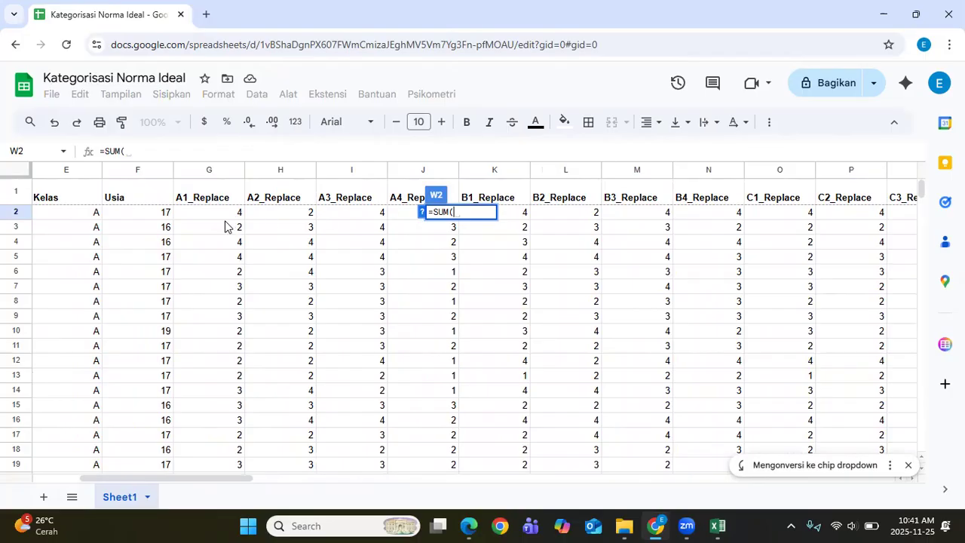
{"action": "left_click_drag", "start_coordinate": [221, 215], "coordinate": [396, 218]}
{"action": "type", "text": ")"}
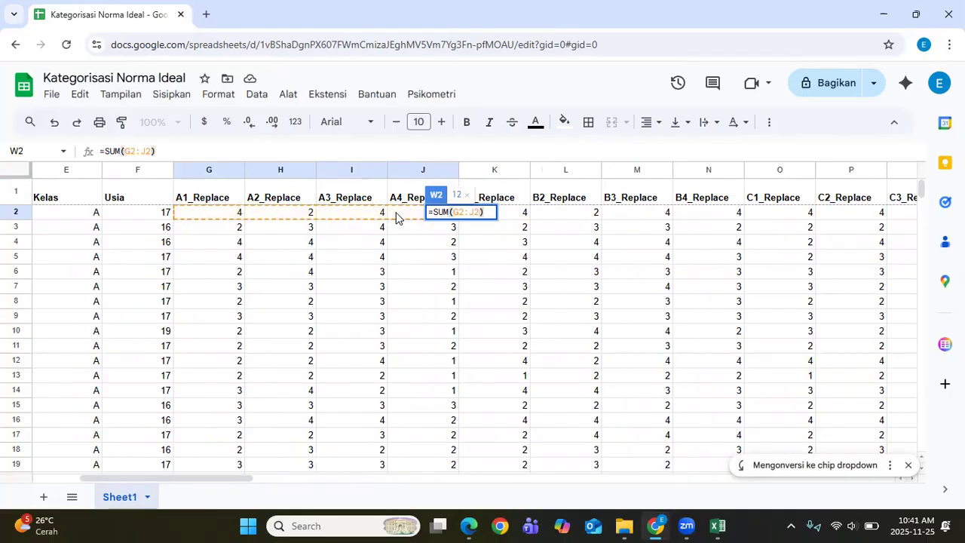
{"action": "key", "text": "Return"}
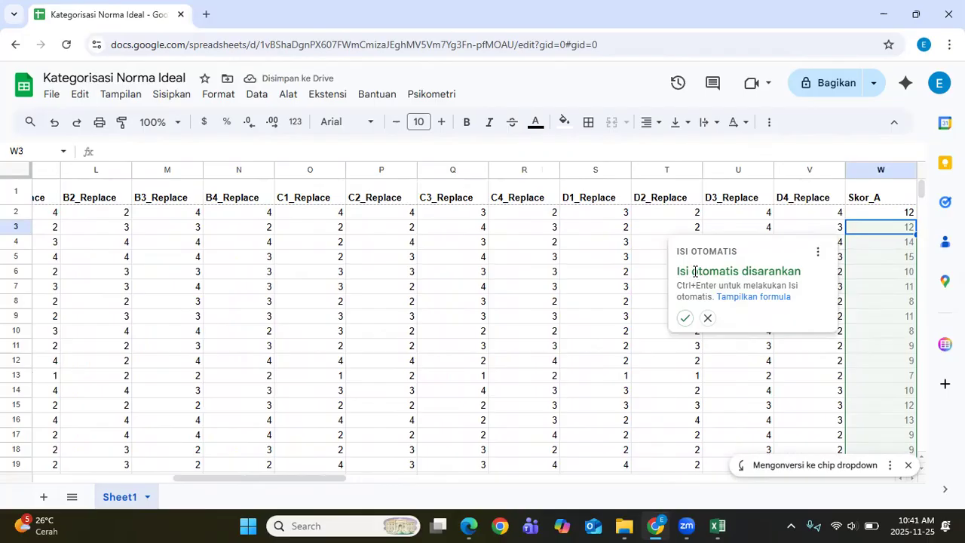
{"action": "left_click", "coordinate": [687, 320]}
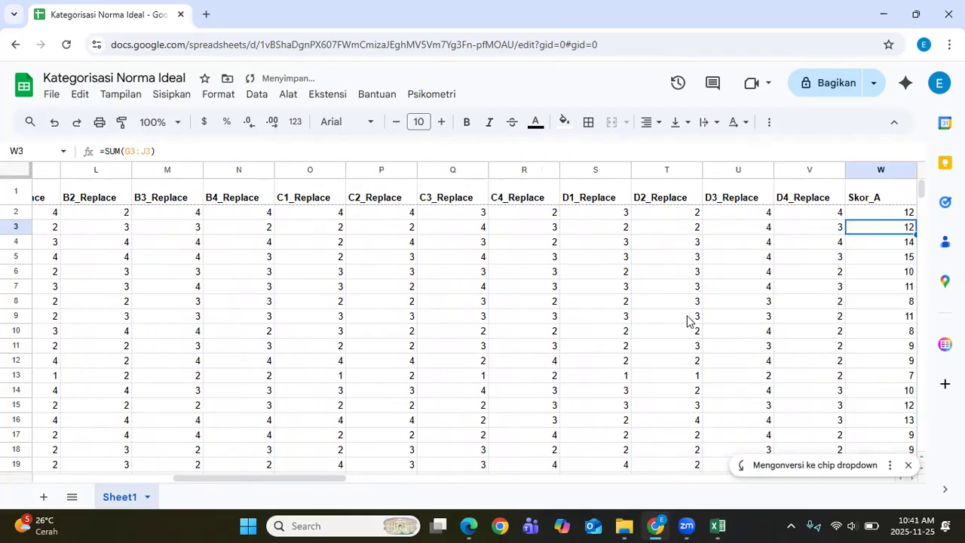
{"action": "left_click_drag", "start_coordinate": [339, 478], "coordinate": [426, 478]}
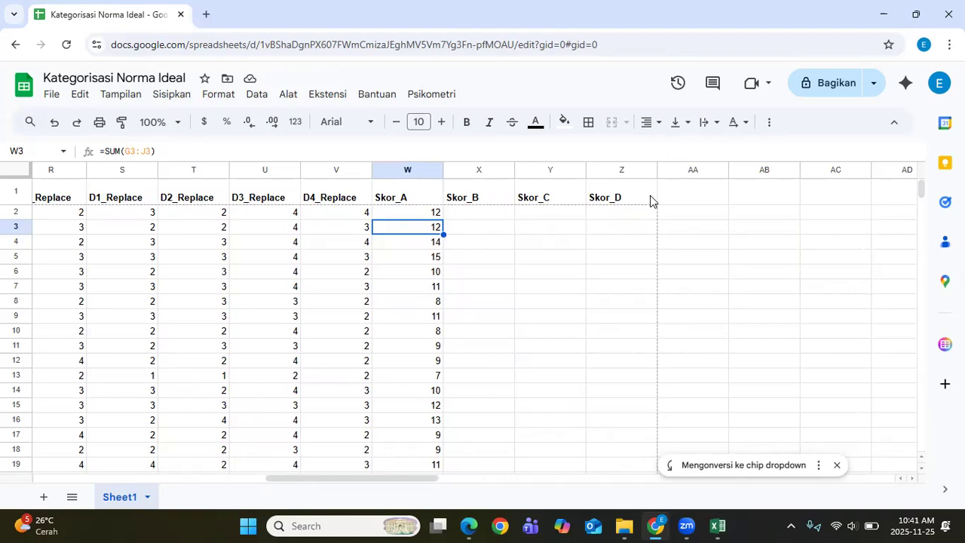
{"action": "left_click", "coordinate": [576, 74]}
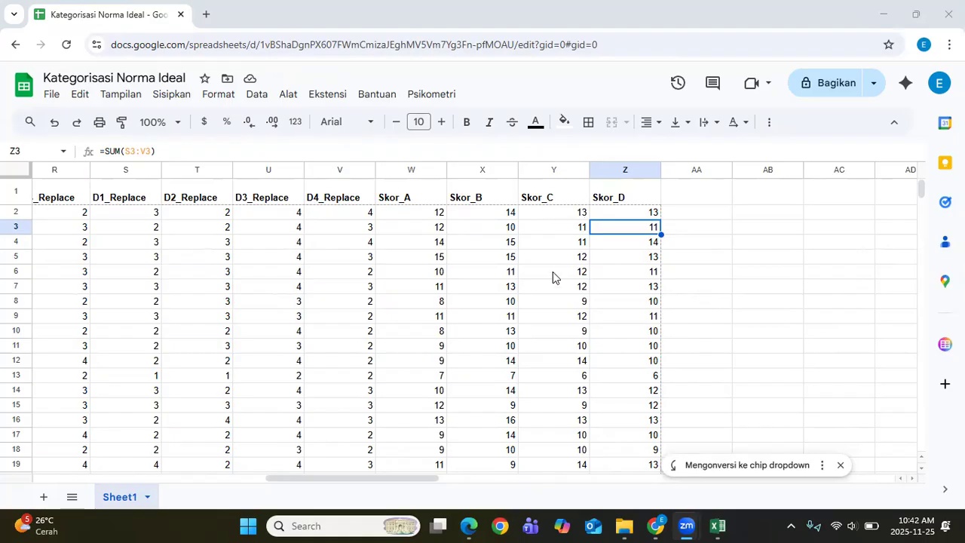
{"action": "left_click", "coordinate": [469, 525]}
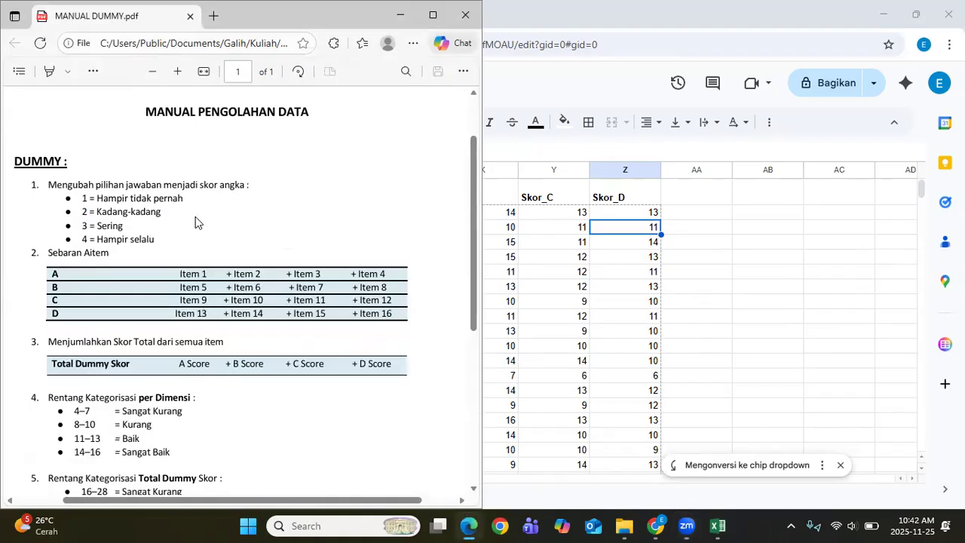
{"action": "scroll", "coordinate": [196, 221], "scroll_direction": "down", "scroll_amount": 3}
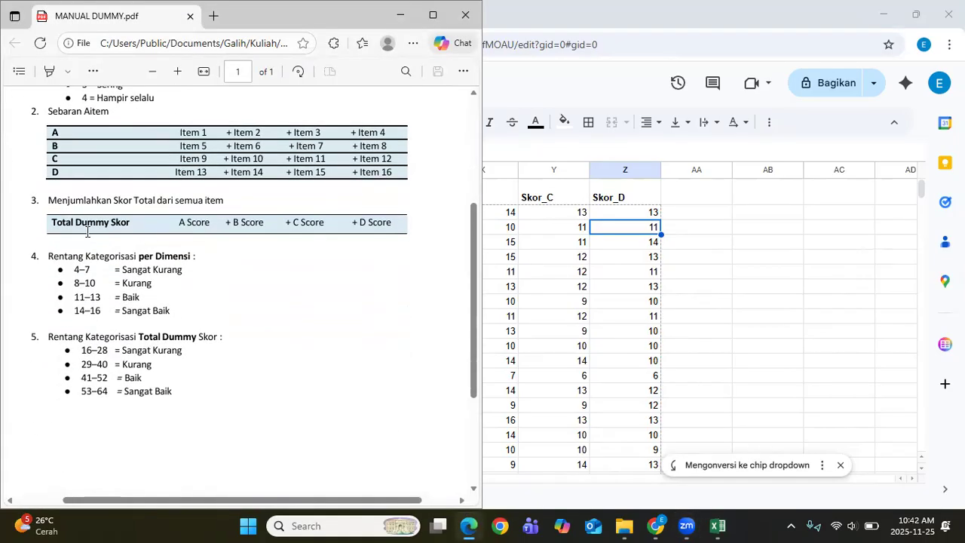
{"action": "left_click", "coordinate": [721, 194]}
{"action": "type", "text": "Sk"}
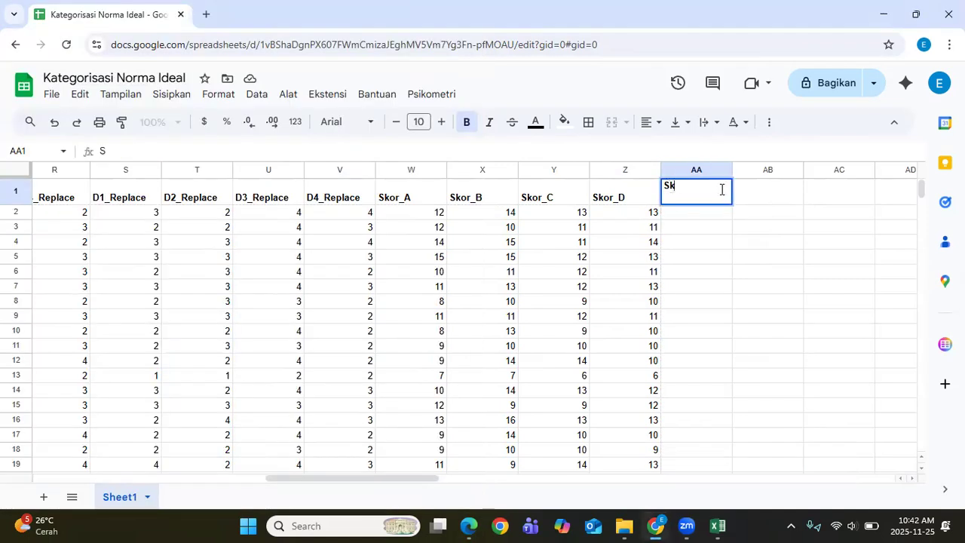
{"action": "type", "text": "or_Dummy"}
Step: Enter =SUM(W2:Z2) in AA2 and accept the autofill down the Skor_Dummy column
{"action": "key", "text": "Return"}
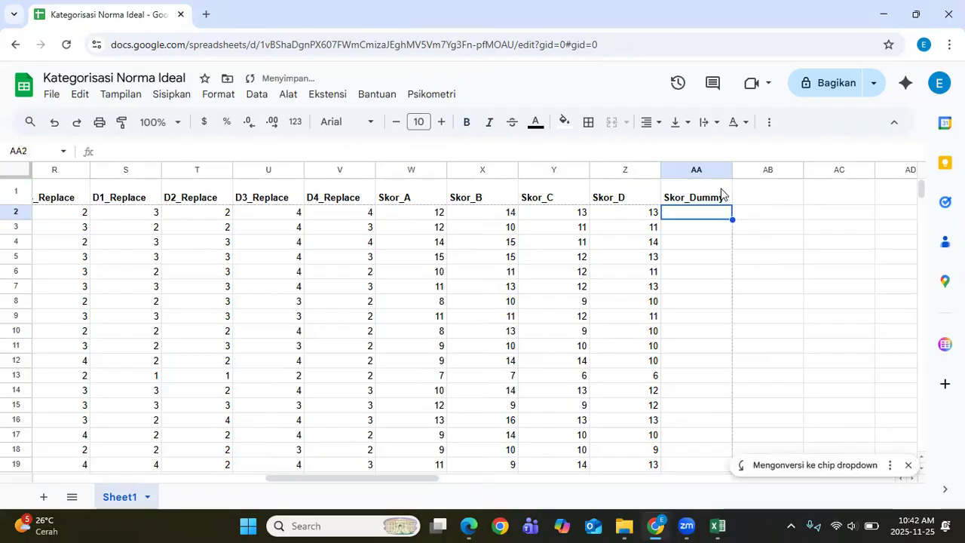
{"action": "type", "text": "=sum"}
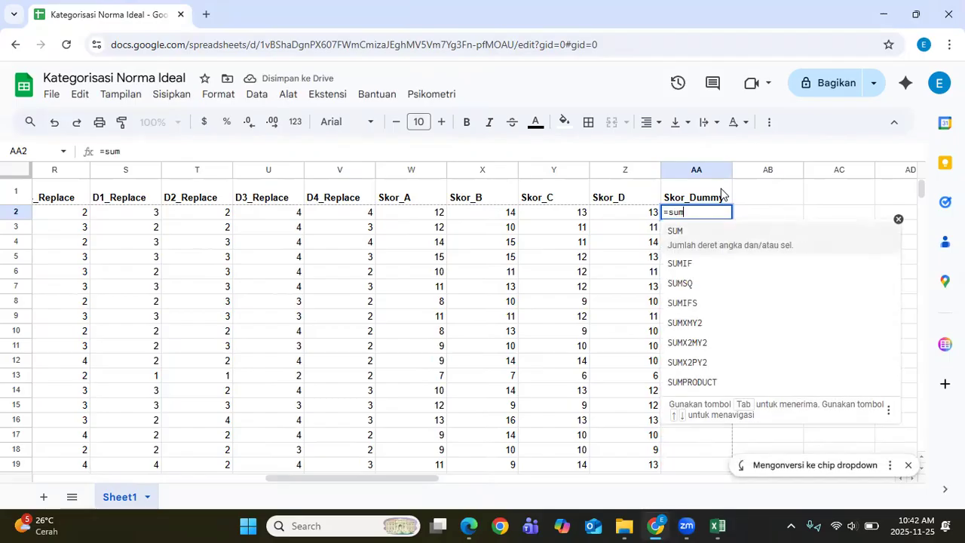
{"action": "key", "text": "Tab"}
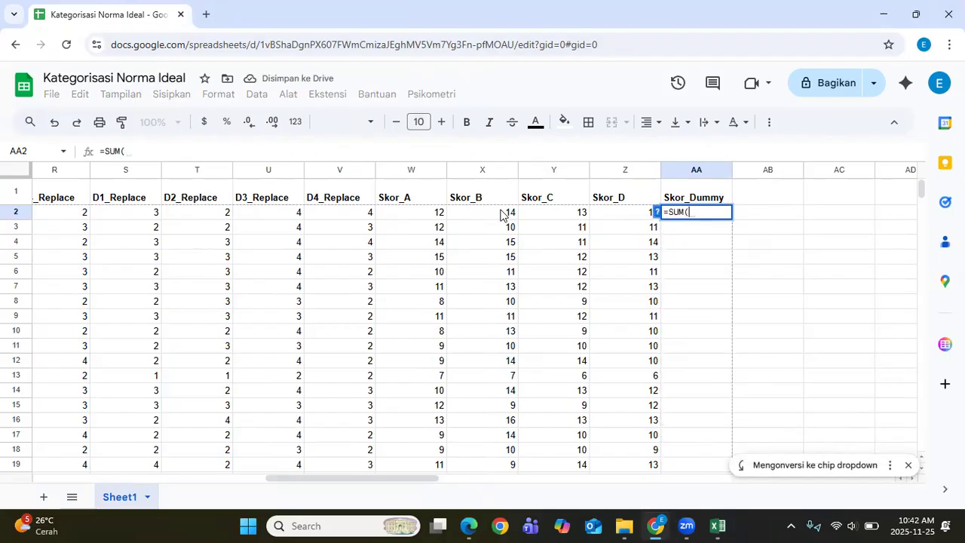
{"action": "left_click_drag", "start_coordinate": [433, 212], "coordinate": [605, 211]}
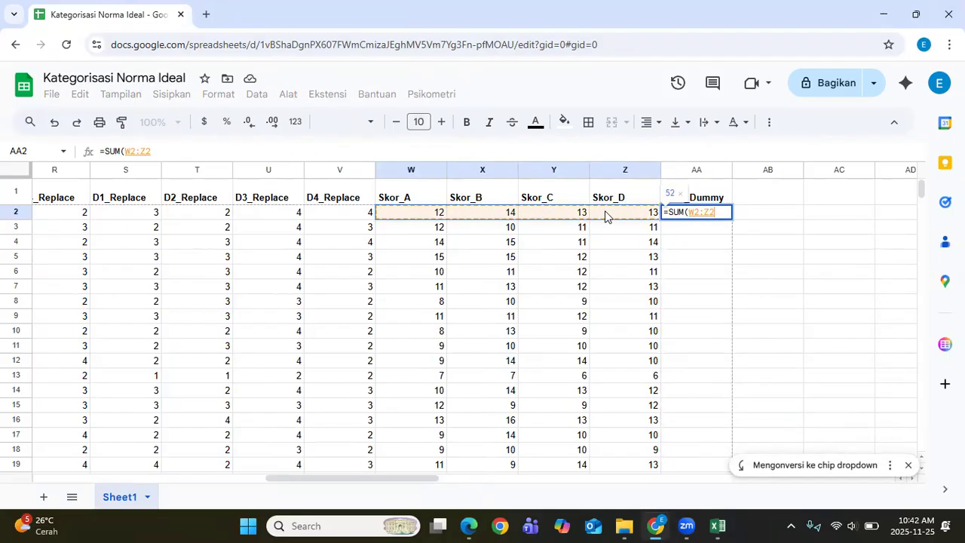
{"action": "type", "text": ")"}
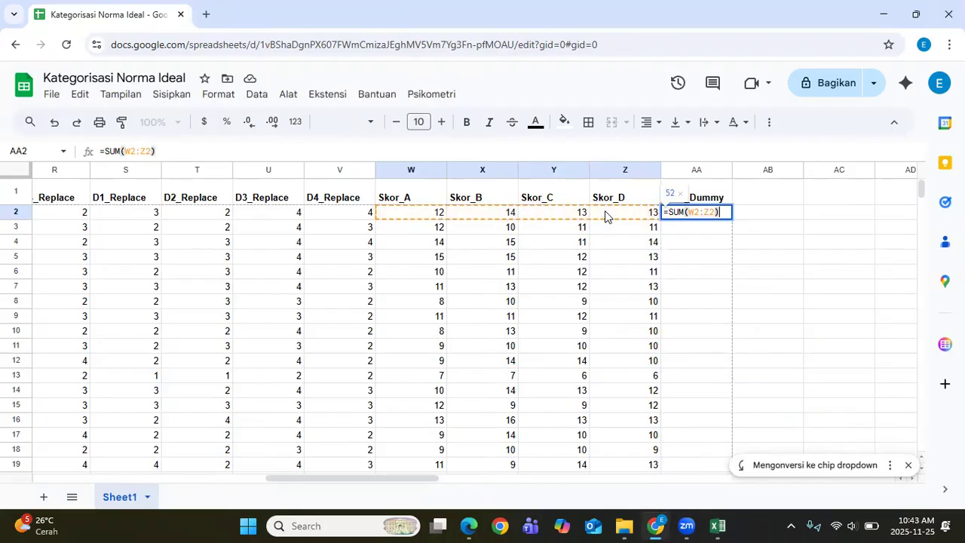
{"action": "key", "text": "Return"}
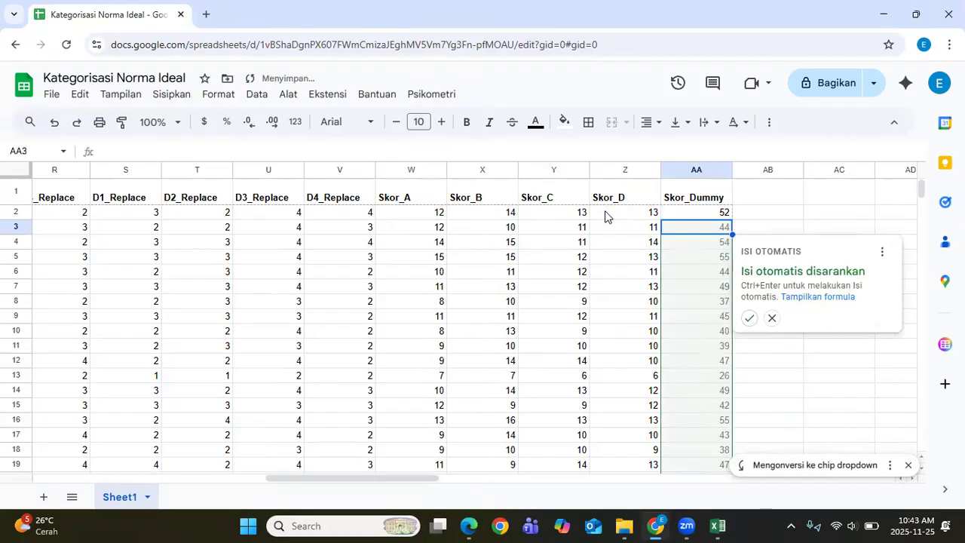
{"action": "left_click", "coordinate": [748, 318]}
{"action": "left_click", "coordinate": [658, 257]}
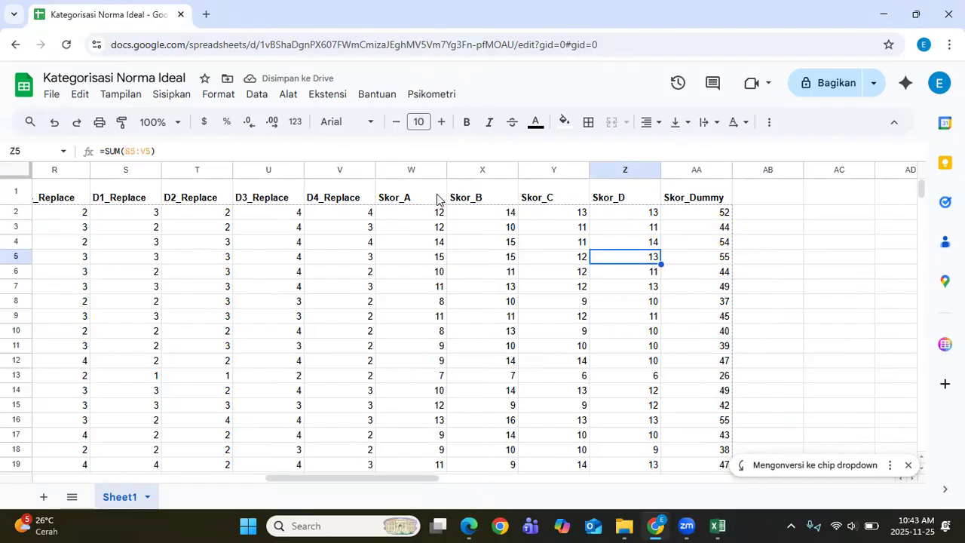
{"action": "left_click", "coordinate": [773, 196]}
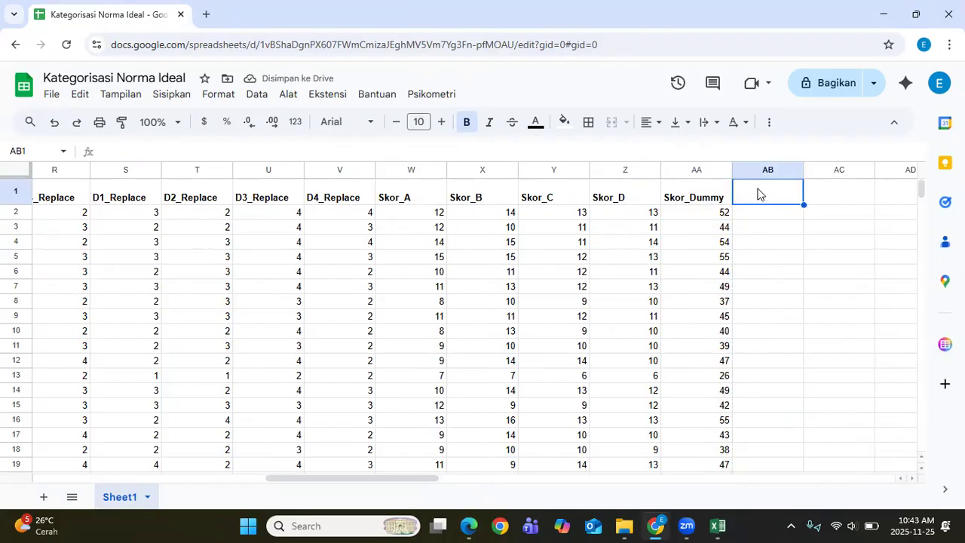
Step: Launch Kategorisasi Norma Ideal and name the new preset Kategori Dimensi
{"action": "left_click", "coordinate": [420, 97]}
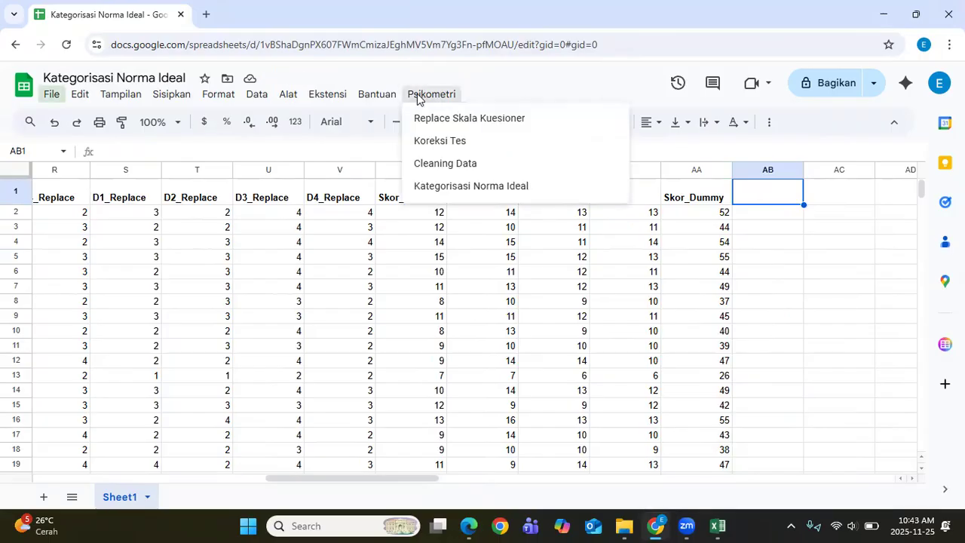
{"action": "left_click", "coordinate": [487, 189]}
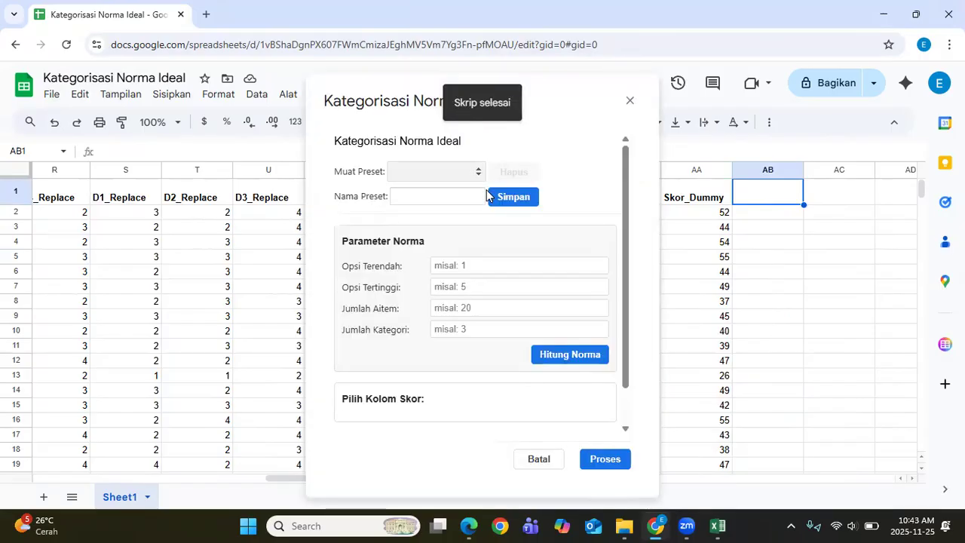
{"action": "left_click", "coordinate": [463, 202]}
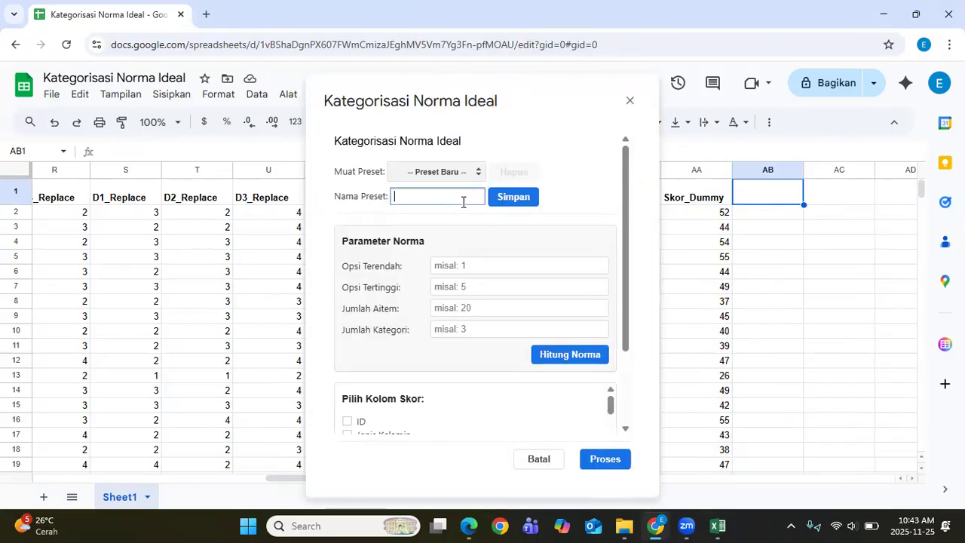
{"action": "type", "text": "Kategori Dimensi"}
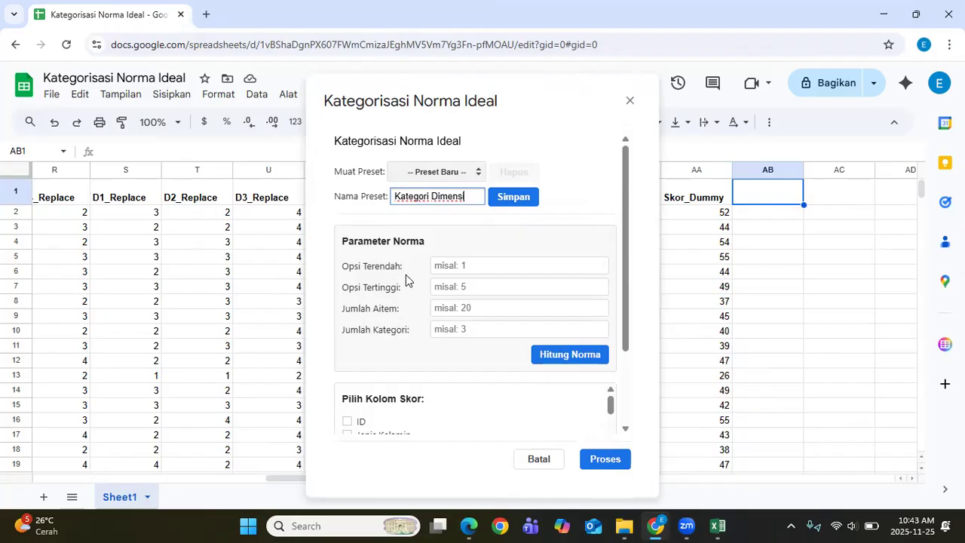
{"action": "scroll", "coordinate": [407, 276], "scroll_direction": "down", "scroll_amount": 1}
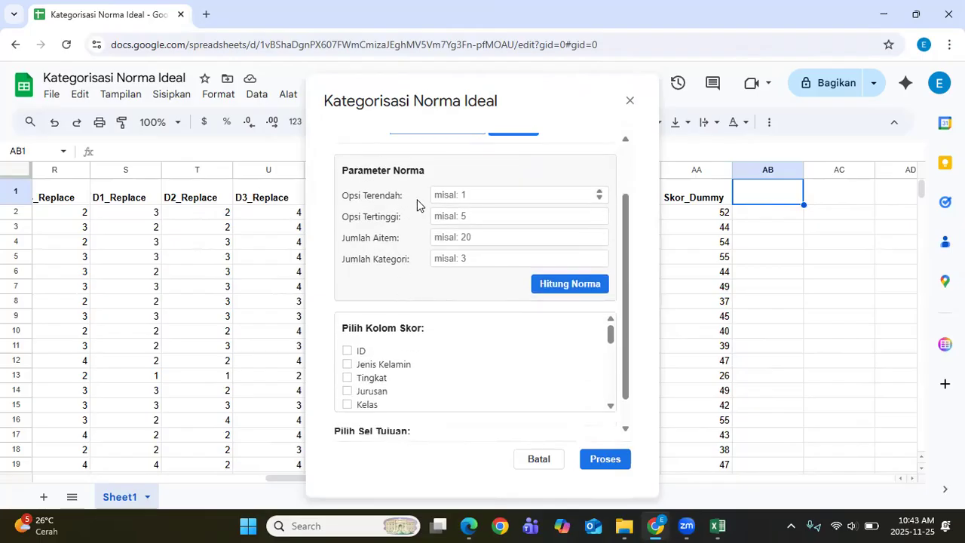
{"action": "left_click", "coordinate": [470, 526]}
{"action": "scroll", "coordinate": [190, 249], "scroll_direction": "up", "scroll_amount": 3}
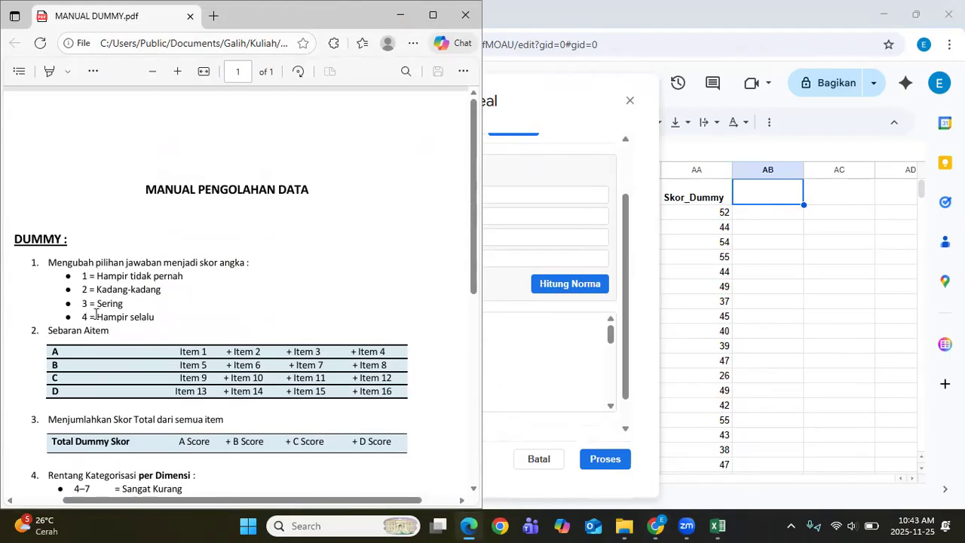
{"action": "left_click", "coordinate": [510, 297]}
Step: Set Opsi Terendah to 1 and Opsi Tertinggi to 4, checking the manual's items per dimension
{"action": "left_click", "coordinate": [463, 195]}
{"action": "type", "text": "1"}
{"action": "left_click", "coordinate": [465, 217]}
{"action": "type", "text": "4"}
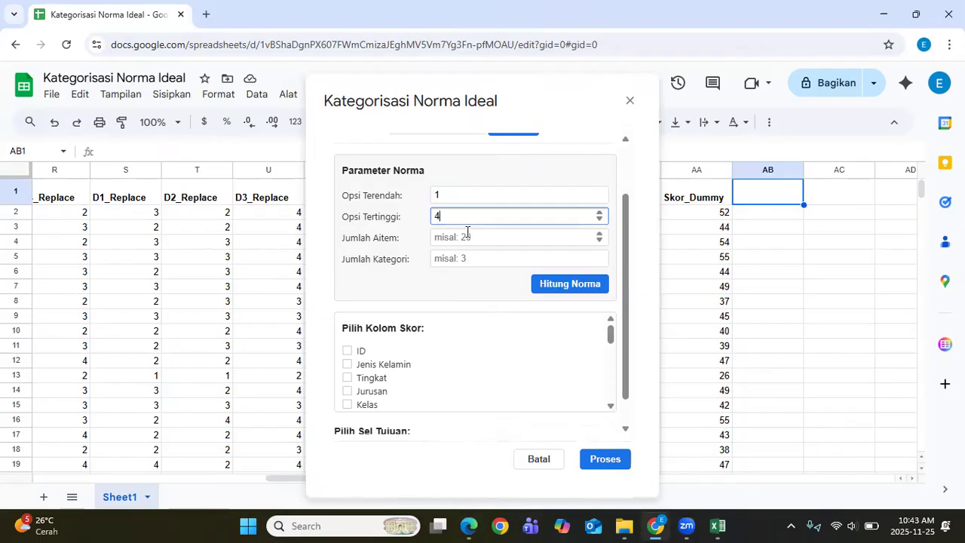
{"action": "left_click", "coordinate": [467, 238]}
{"action": "scroll", "coordinate": [467, 240], "scroll_direction": "up", "scroll_amount": 1}
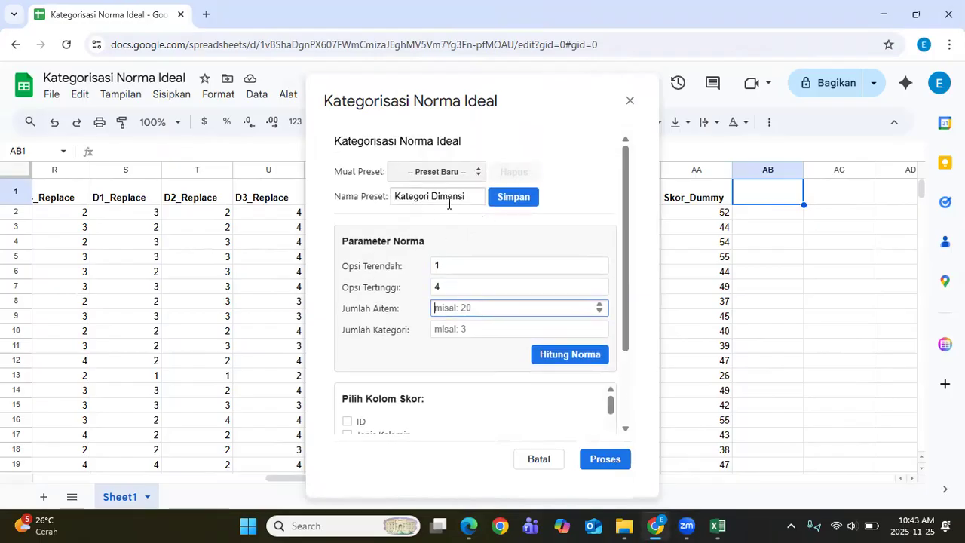
{"action": "left_click", "coordinate": [469, 526]}
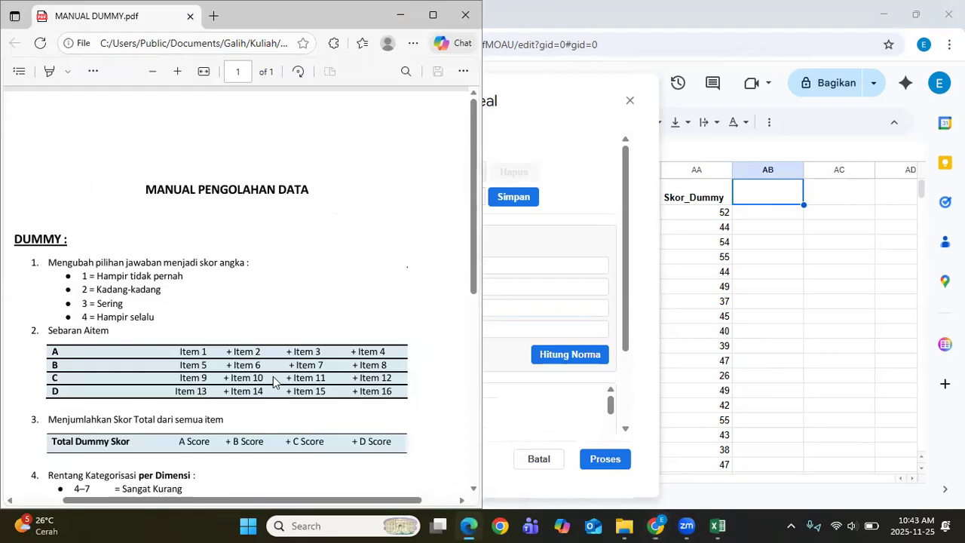
{"action": "scroll", "coordinate": [138, 326], "scroll_direction": "down", "scroll_amount": 2}
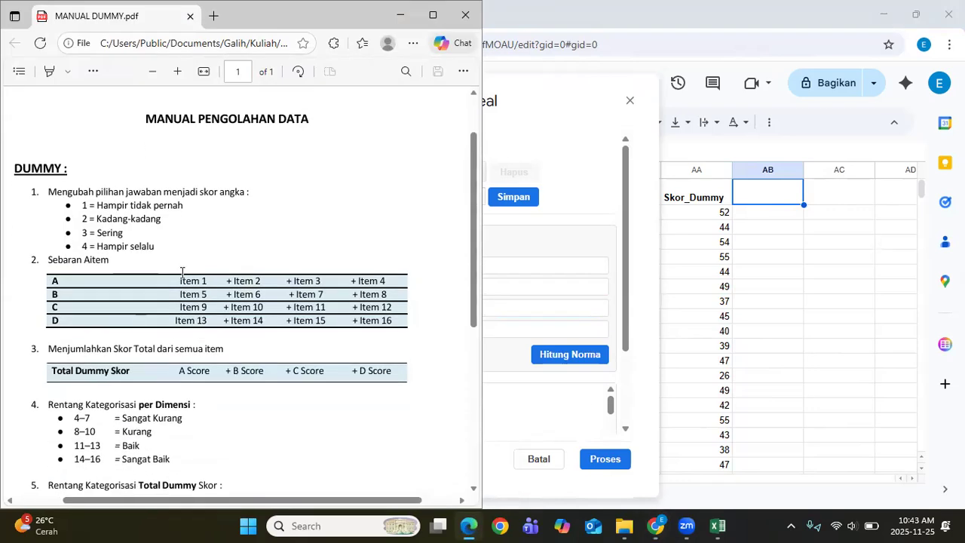
{"action": "left_click", "coordinate": [508, 278]}
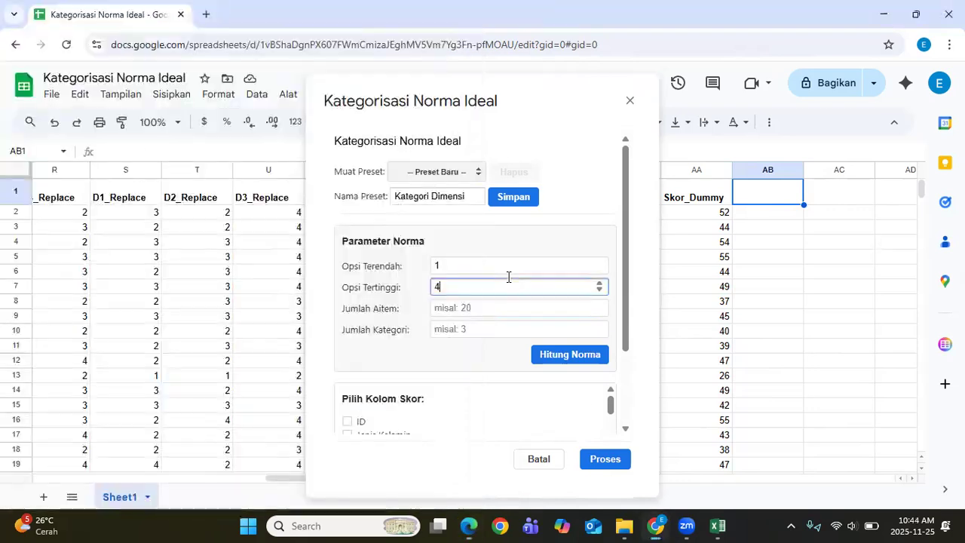
Step: Set Jumlah Aitem to 4 and Jumlah Kategori to 4
{"action": "left_click", "coordinate": [481, 307]}
{"action": "type", "text": "4"}
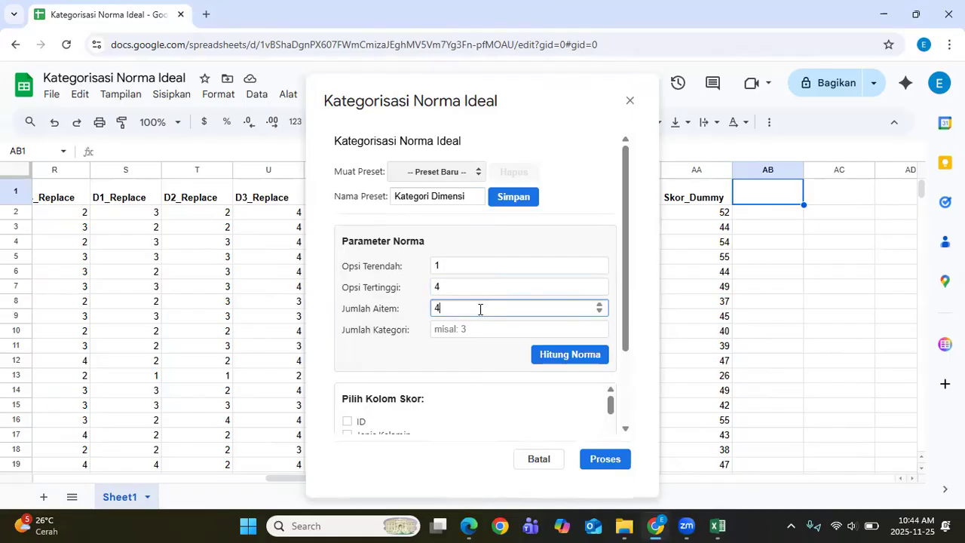
{"action": "left_click", "coordinate": [469, 526]}
{"action": "scroll", "coordinate": [262, 314], "scroll_direction": "down", "scroll_amount": 2}
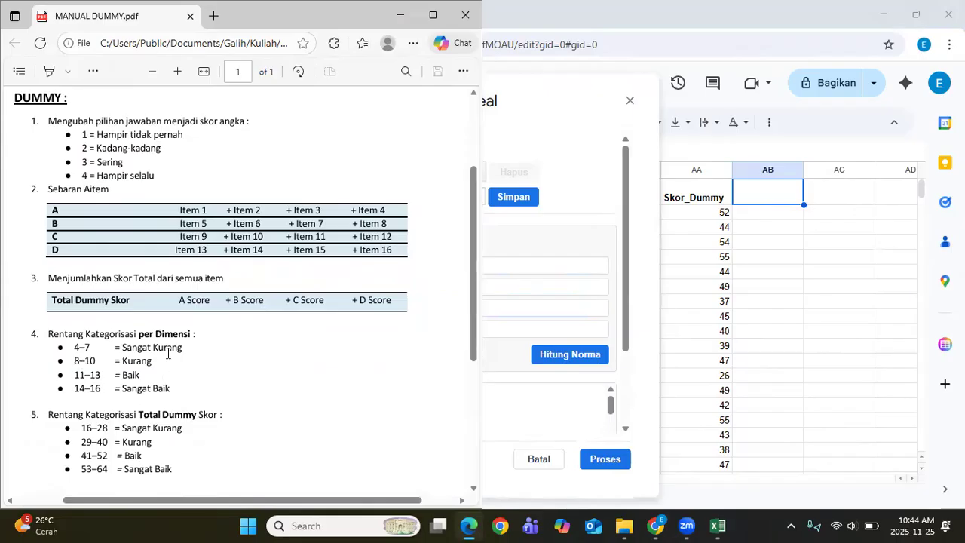
{"action": "left_click", "coordinate": [511, 251]}
{"action": "left_click", "coordinate": [466, 329]}
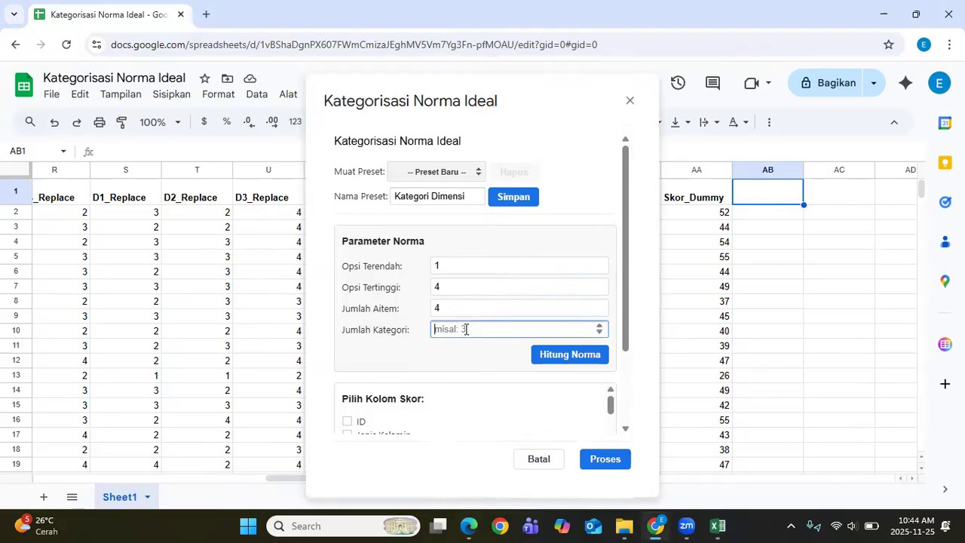
{"action": "type", "text": "4"}
{"action": "scroll", "coordinate": [485, 267], "scroll_direction": "down", "scroll_amount": 1}
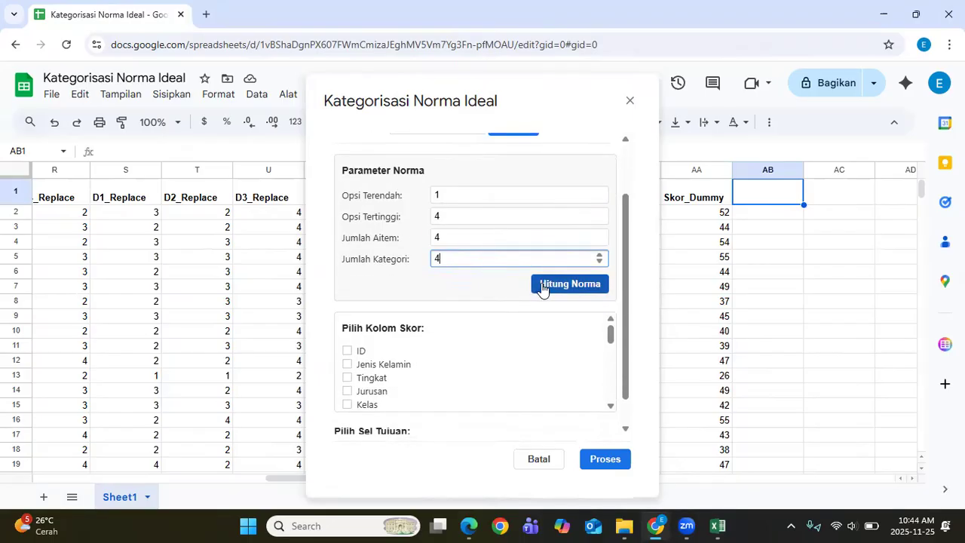
Step: Calculate the norm ranges with Hitung Norma and consult the manual for category names
{"action": "left_click", "coordinate": [542, 285]}
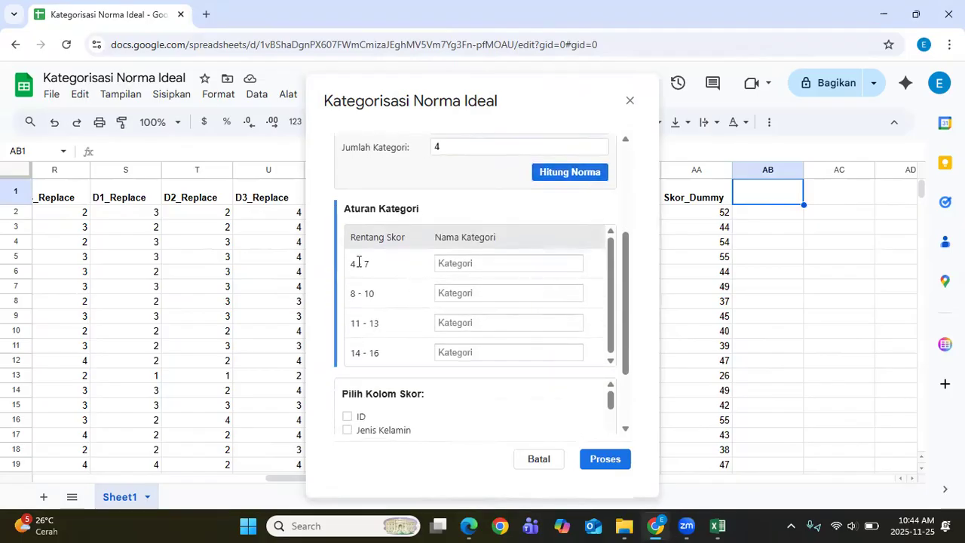
{"action": "left_click", "coordinate": [469, 526]}
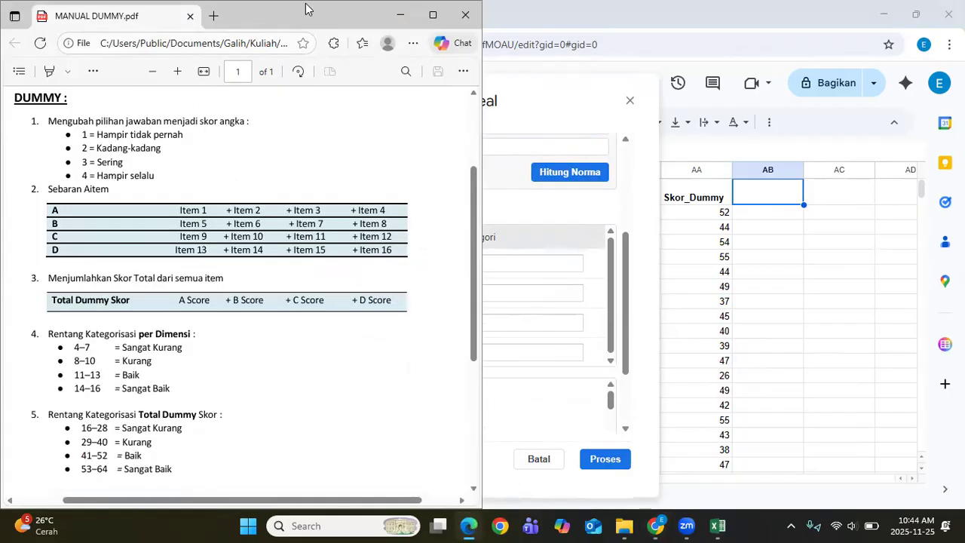
{"action": "key", "text": "super+Right"}
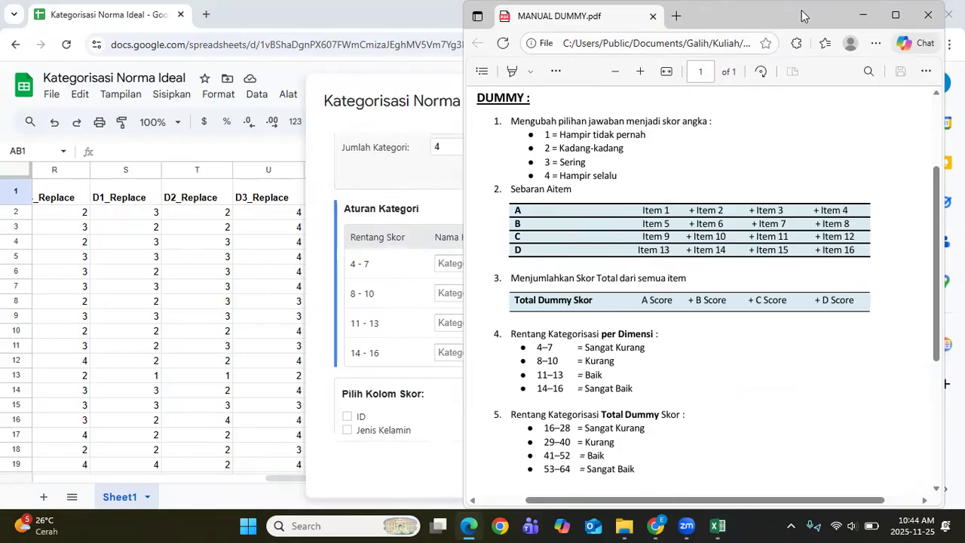
{"action": "left_click_drag", "start_coordinate": [803, 12], "coordinate": [493, 9]}
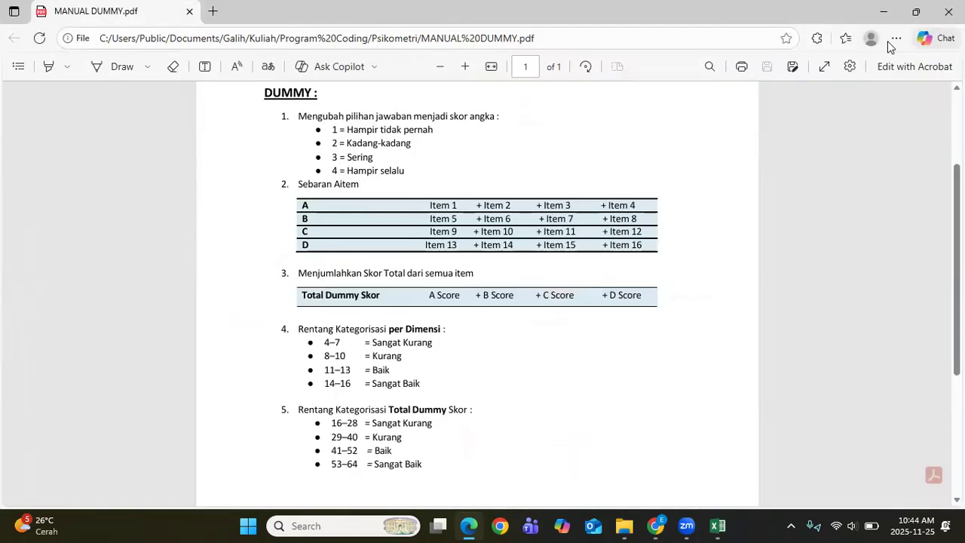
{"action": "left_click", "coordinate": [890, 15]}
{"action": "left_click", "coordinate": [473, 261]}
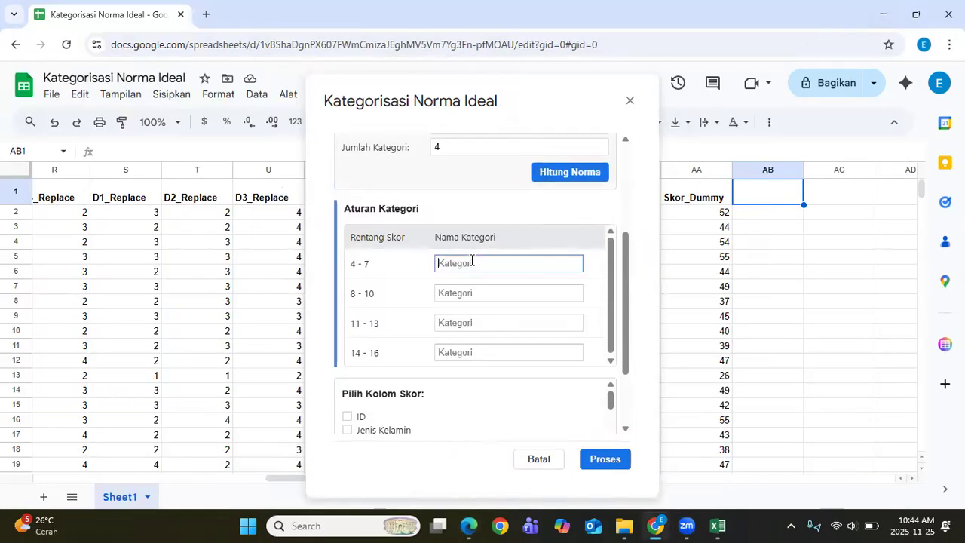
{"action": "left_click", "coordinate": [472, 526]}
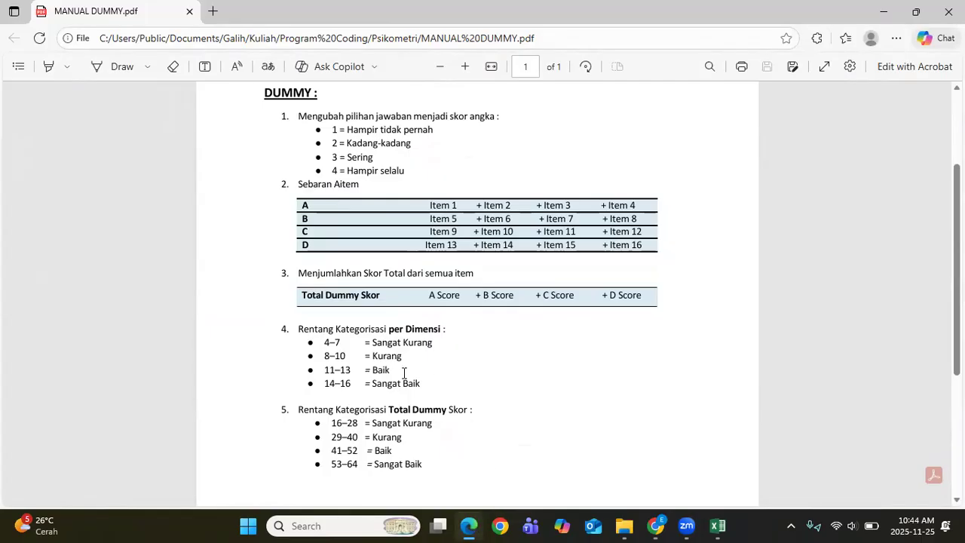
{"action": "left_click", "coordinate": [470, 526]}
Step: Name the ranges Sangat Kurang, Kurang, Baik and Sangat Baik
{"action": "type", "text": "Sangat Kurang"}
{"action": "left_click", "coordinate": [461, 294]}
{"action": "type", "text": "Kura"}
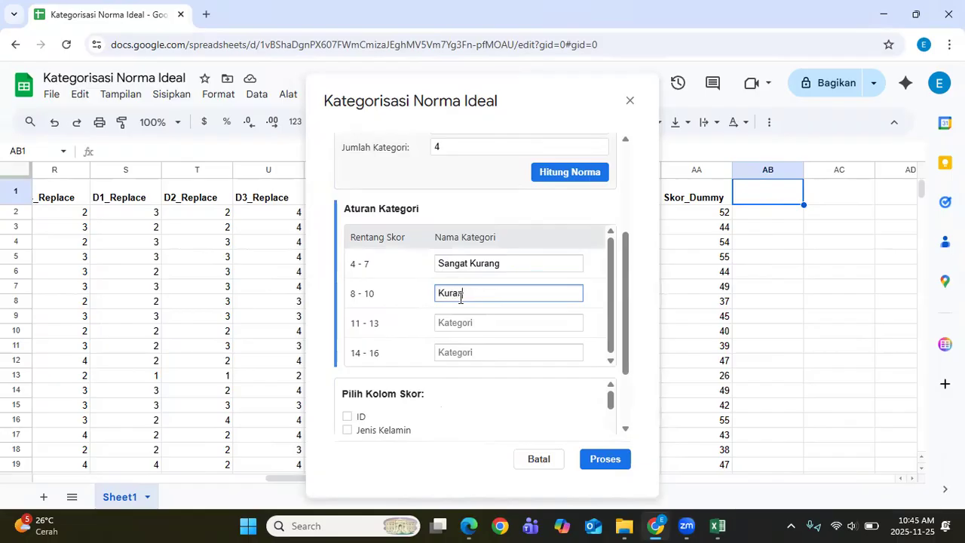
{"action": "key", "text": "Tab"}
{"action": "type", "text": "Ba"}
{"action": "key", "text": "Tab"}
{"action": "type", "text": "Sangat Baik"}
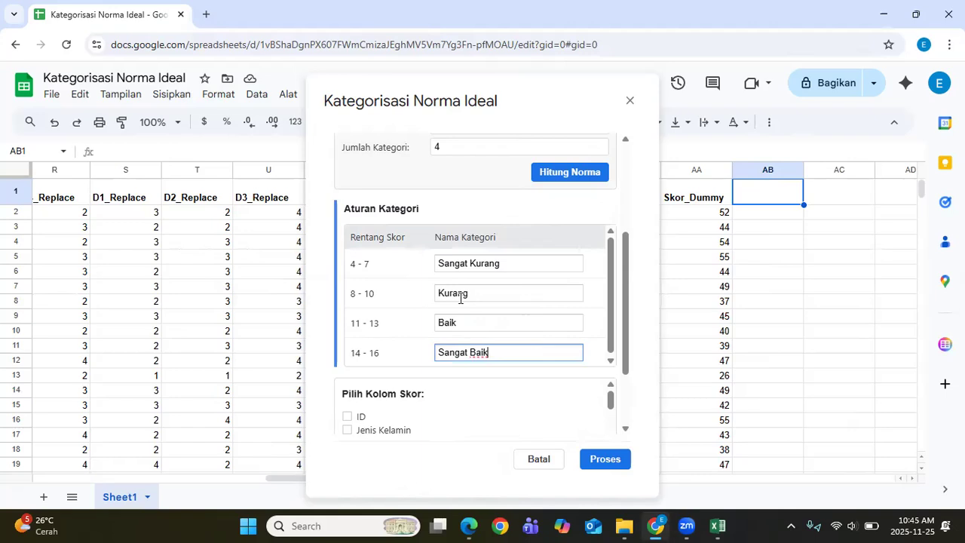
{"action": "scroll", "coordinate": [539, 355], "scroll_direction": "down", "scroll_amount": 8}
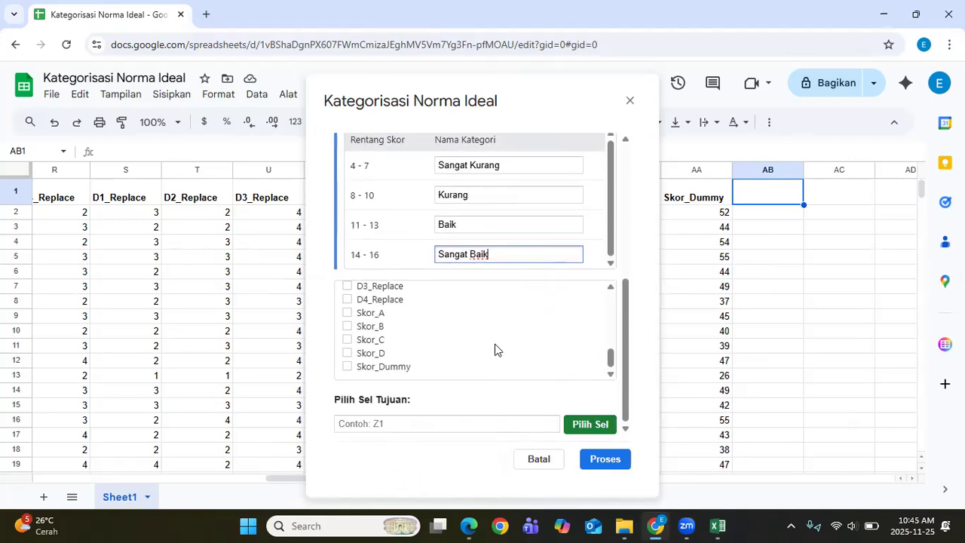
Step: Select the Skor_A, Skor_B, Skor_C and Skor_D columns for categorization
{"action": "left_click", "coordinate": [348, 312]}
{"action": "left_click", "coordinate": [347, 326]}
{"action": "left_click", "coordinate": [348, 340]}
{"action": "left_click", "coordinate": [348, 353]}
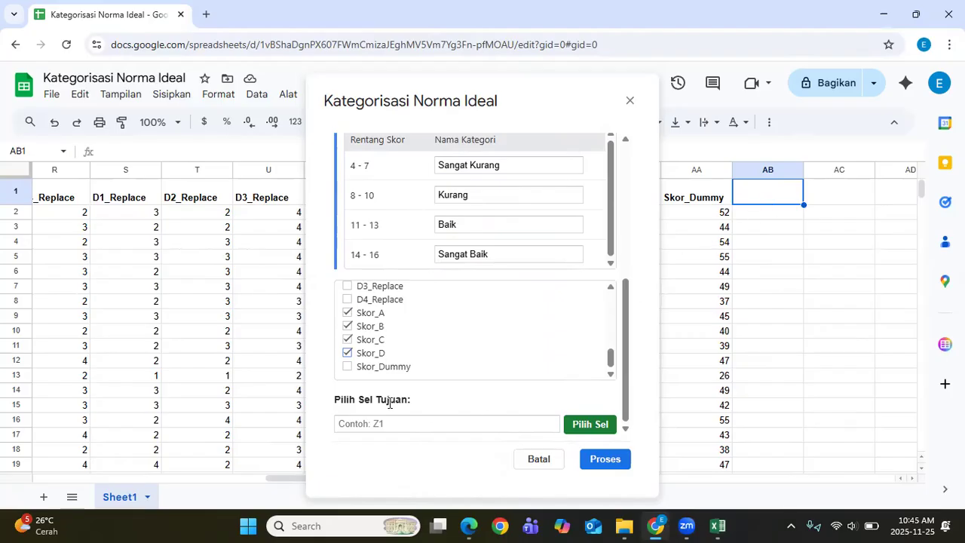
Step: Set AB1 as the output start cell and run the categorization
{"action": "left_click", "coordinate": [786, 262]}
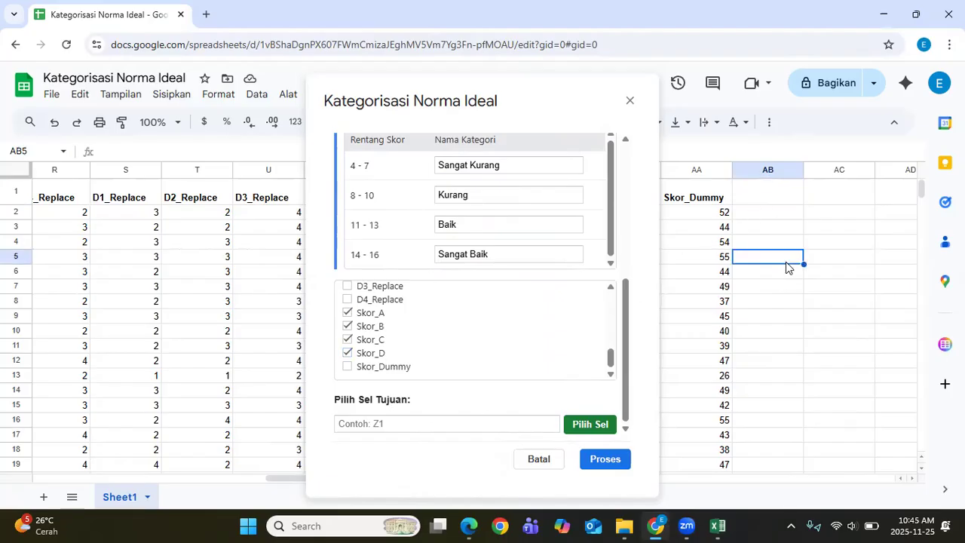
{"action": "left_click", "coordinate": [756, 195]}
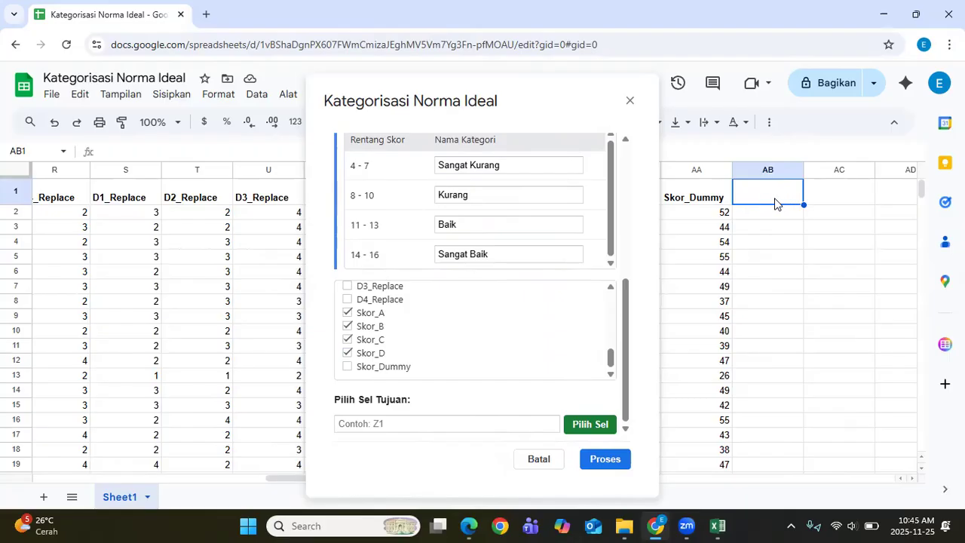
{"action": "left_click", "coordinate": [594, 427]}
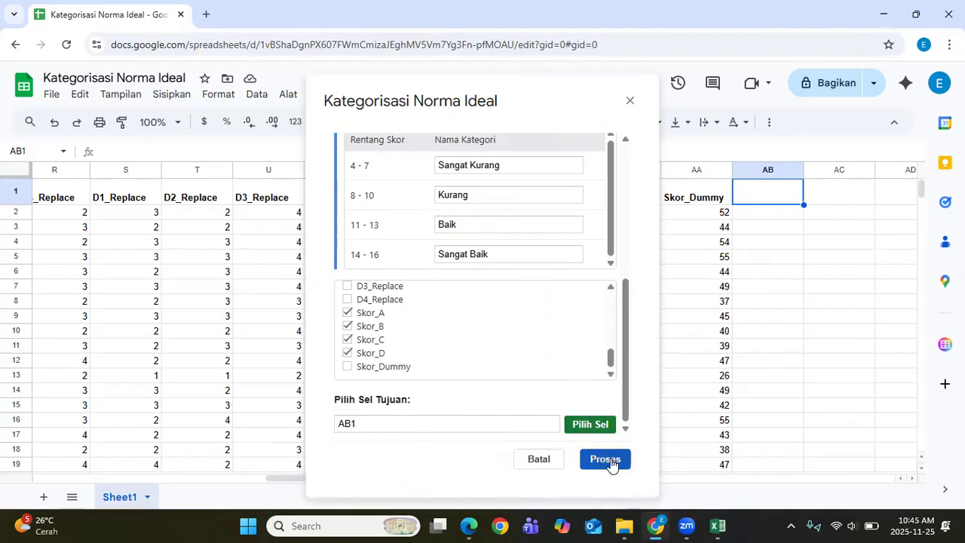
{"action": "left_click", "coordinate": [611, 465]}
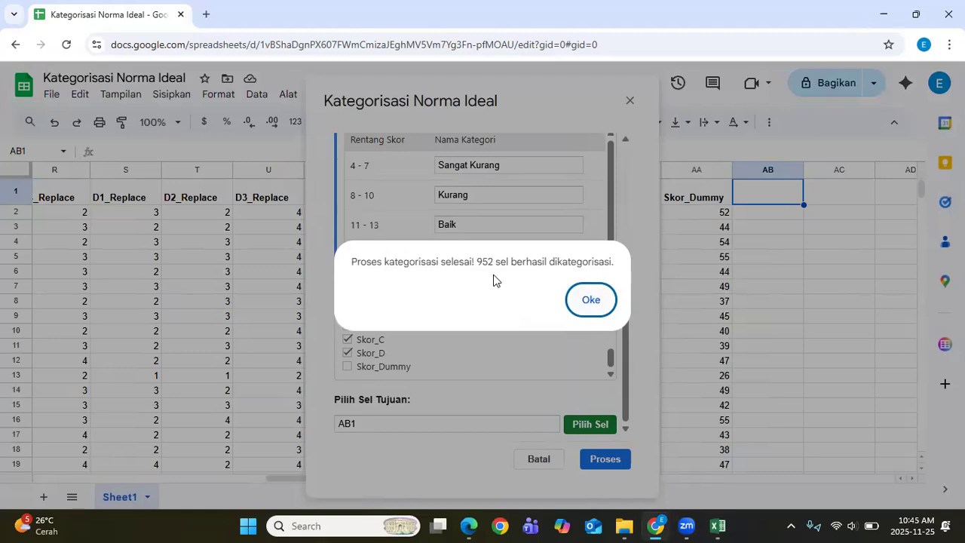
Step: Dismiss the completion alert and review the Skor_A–Skor_D_Kategori labels in columns AB–AE
{"action": "left_click", "coordinate": [592, 301]}
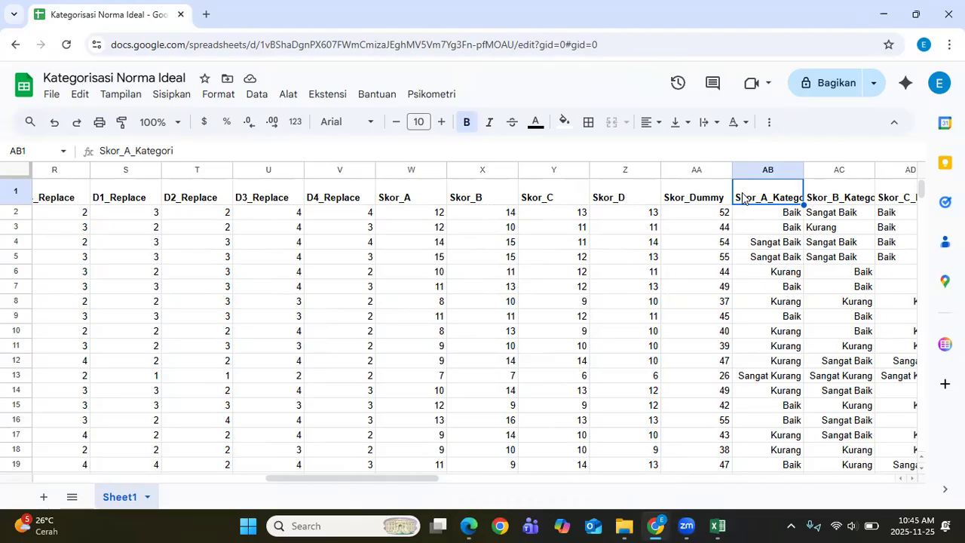
{"action": "key", "text": "Right"}
{"action": "key", "text": "Right"}
{"action": "key", "text": "Right"}
{"action": "key", "text": "Right"}
{"action": "key", "text": "Right"}
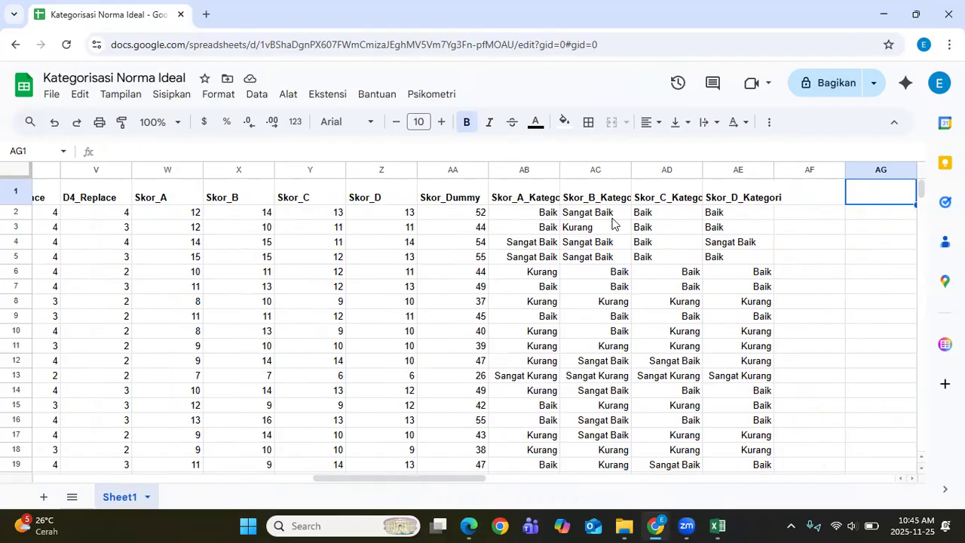
{"action": "scroll", "coordinate": [613, 221], "scroll_direction": "down", "scroll_amount": 3}
{"action": "scroll", "coordinate": [613, 222], "scroll_direction": "down", "scroll_amount": 8}
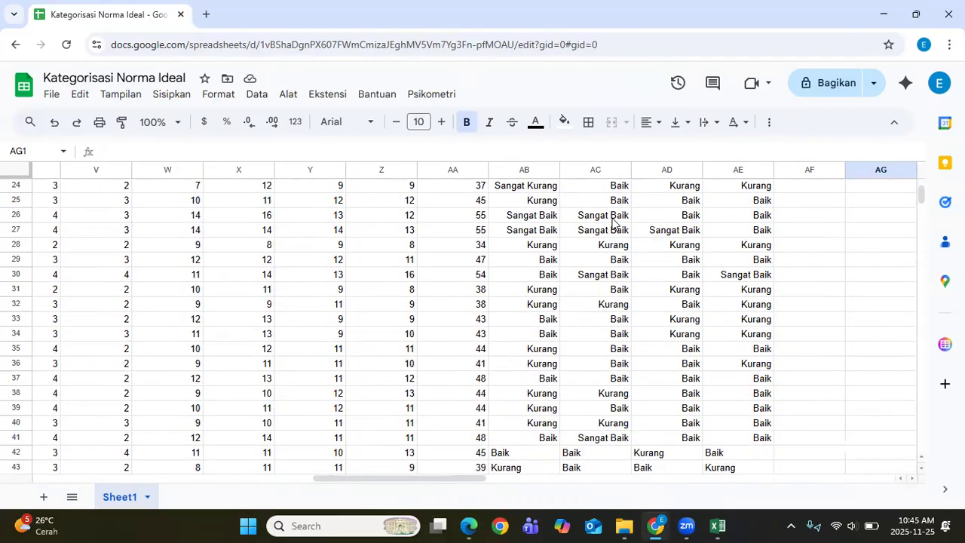
{"action": "scroll", "coordinate": [612, 221], "scroll_direction": "up", "scroll_amount": 11}
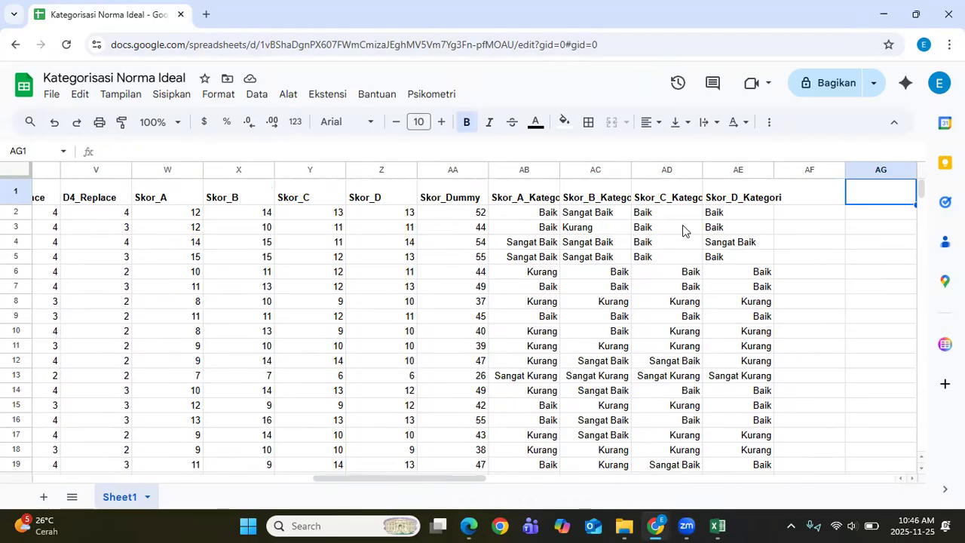
Step: Select AF1 and launch Psikometri's Kategorisasi Norma Ideal tool
{"action": "left_click", "coordinate": [467, 202]}
{"action": "left_click", "coordinate": [812, 202]}
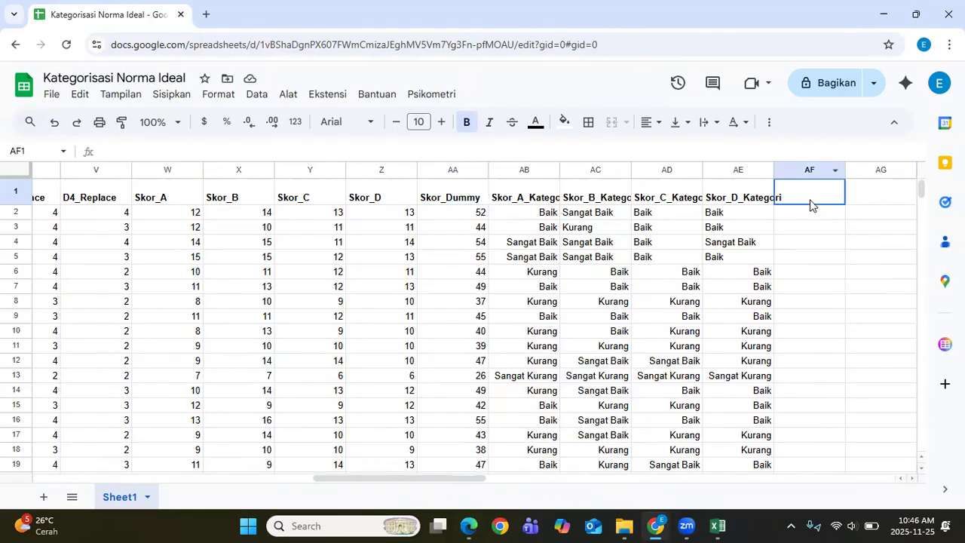
{"action": "left_click", "coordinate": [432, 94]}
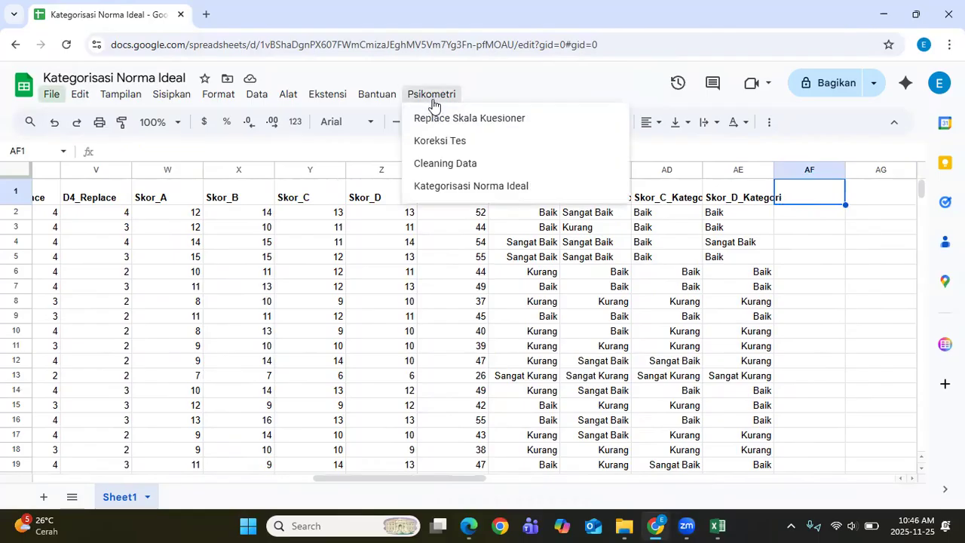
{"action": "left_click", "coordinate": [452, 195]}
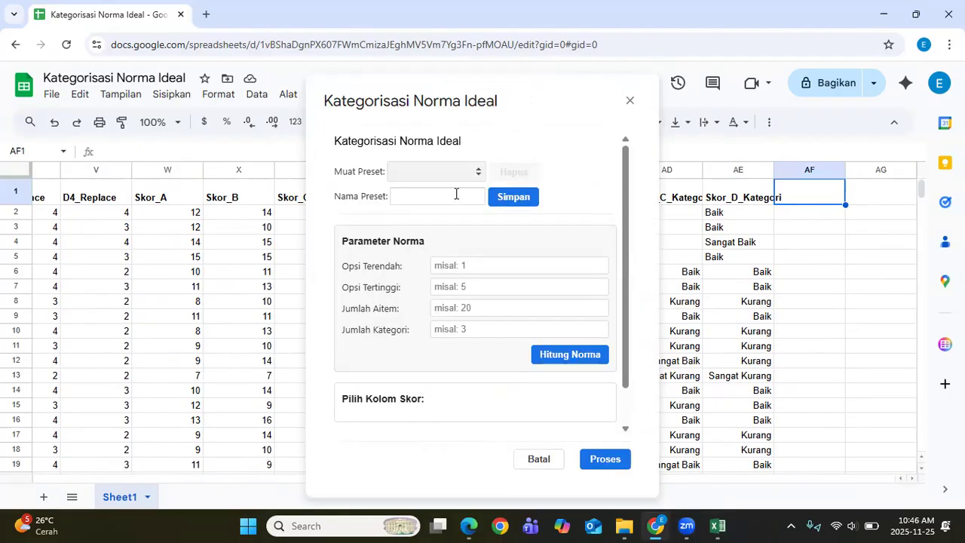
Step: Create the Kategorisasi Total preset with options 1–4, 16 items and 4 categories, and compute the norm ranges
{"action": "left_click", "coordinate": [453, 194]}
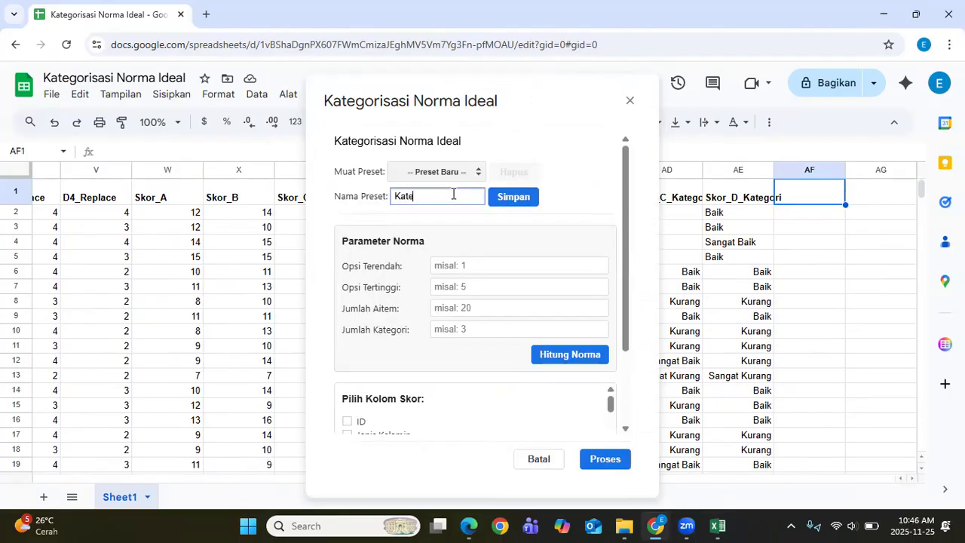
{"action": "type", "text": "Kategorisasi Total"}
{"action": "left_click", "coordinate": [502, 261]}
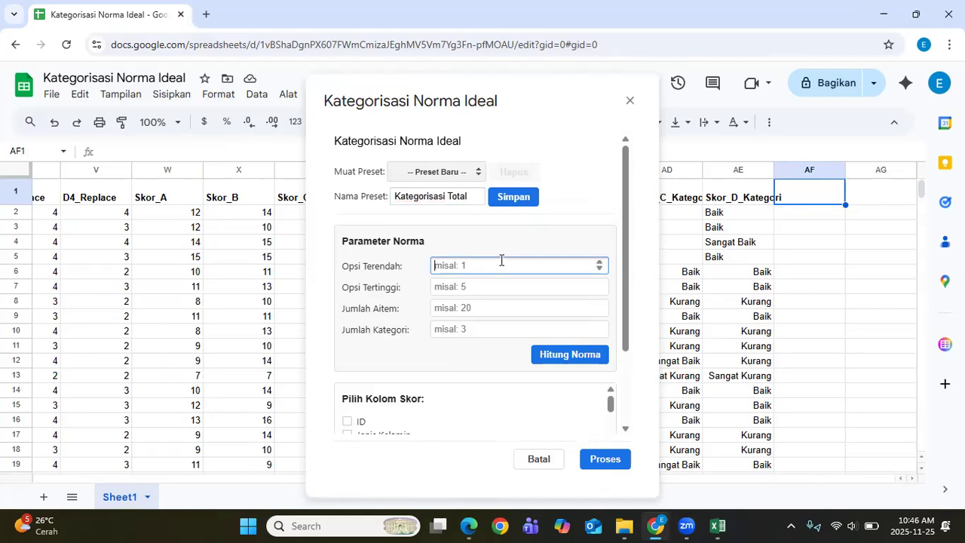
{"action": "type", "text": "1"}
{"action": "left_click", "coordinate": [504, 292]}
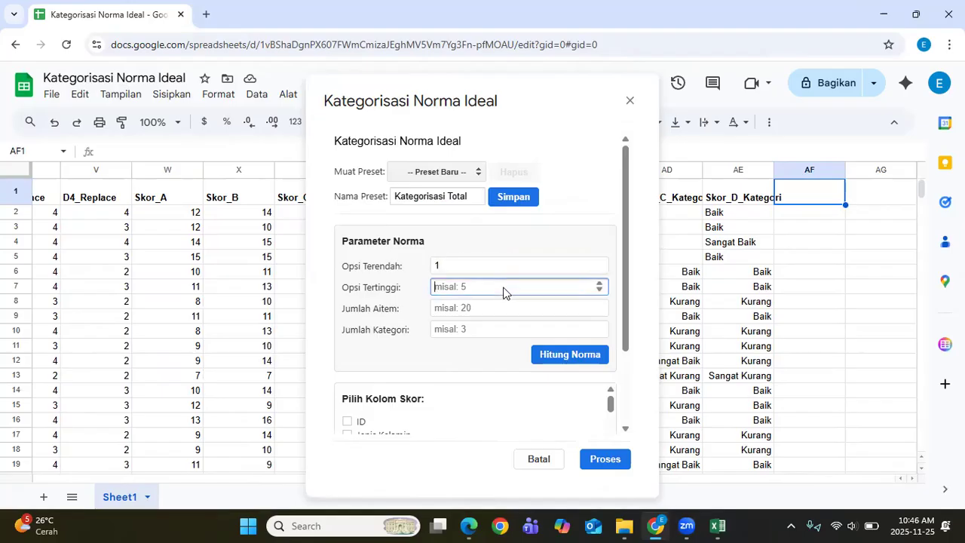
{"action": "type", "text": "4"}
{"action": "left_click", "coordinate": [502, 316]}
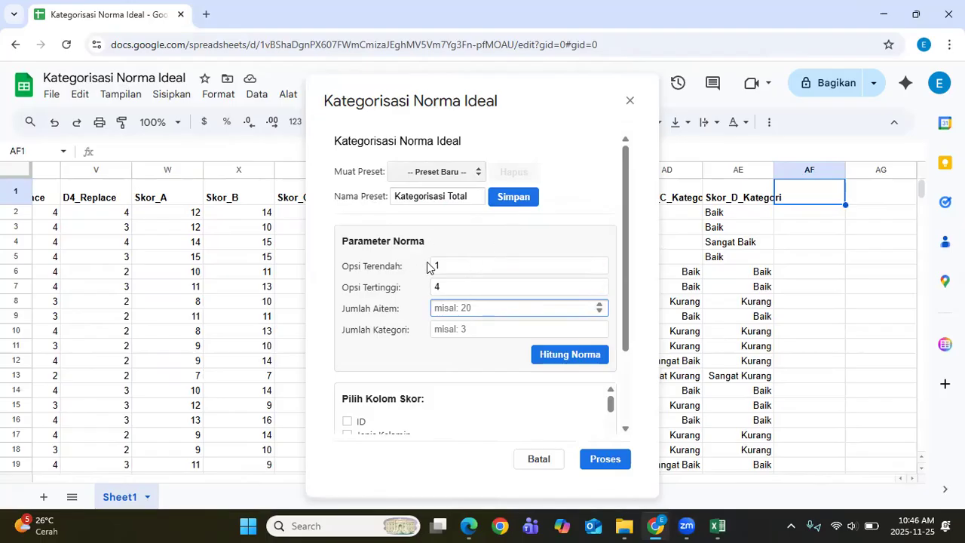
{"action": "type", "text": "16"}
{"action": "key", "text": "Tab"}
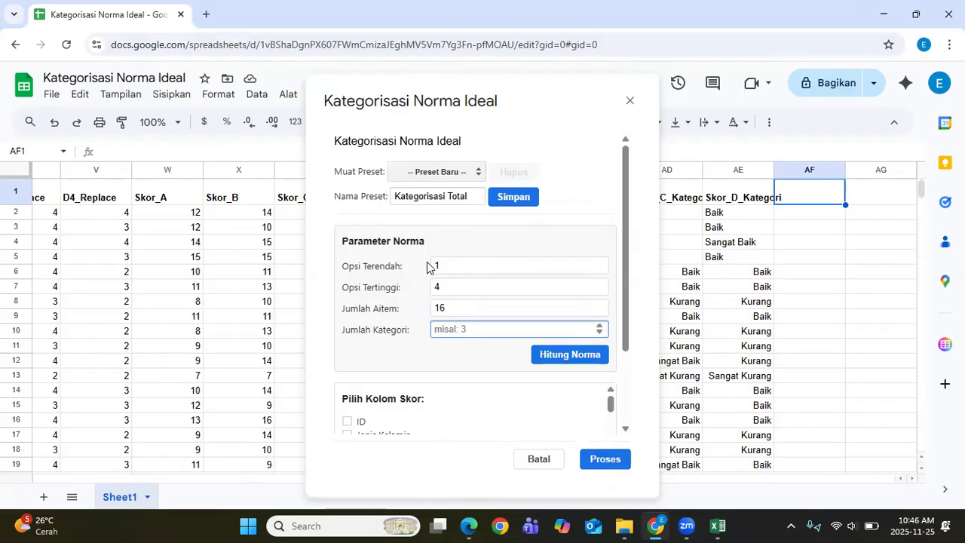
{"action": "type", "text": "4"}
{"action": "scroll", "coordinate": [513, 313], "scroll_direction": "down", "scroll_amount": 1}
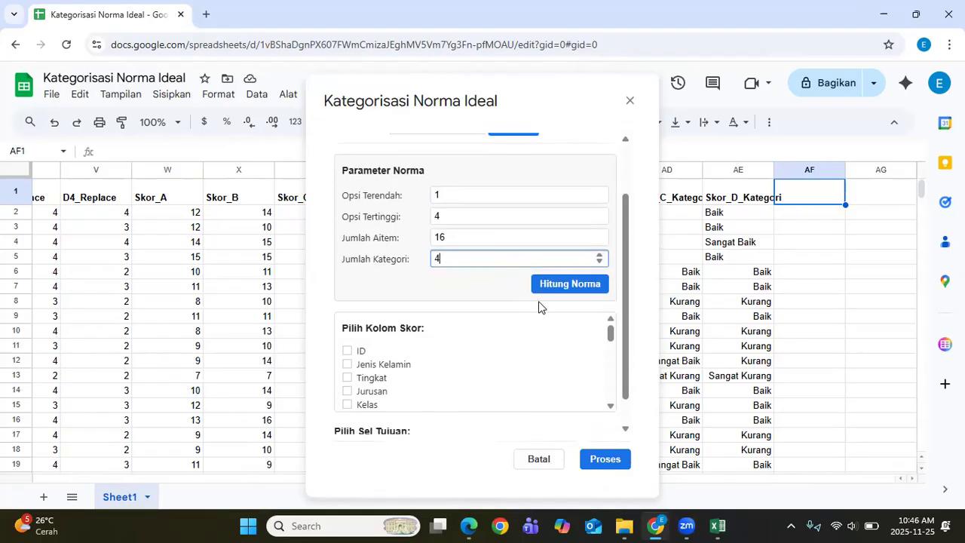
{"action": "left_click", "coordinate": [551, 286]}
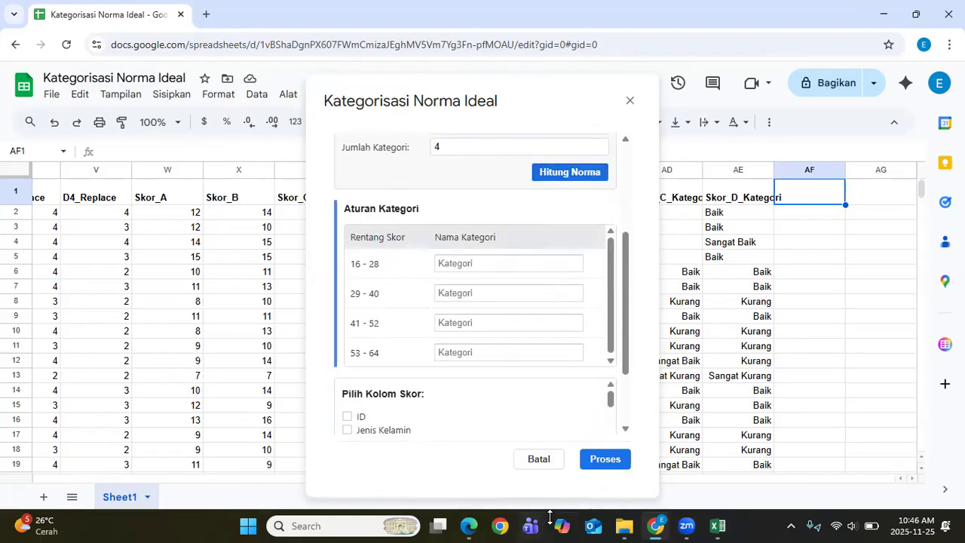
Step: Restore MANUAL DUMMY.pdf beside the sheet, check its total-score ranges, then minimize it
{"action": "mouse_move", "coordinate": [469, 525]}
{"action": "left_click", "coordinate": [462, 443]}
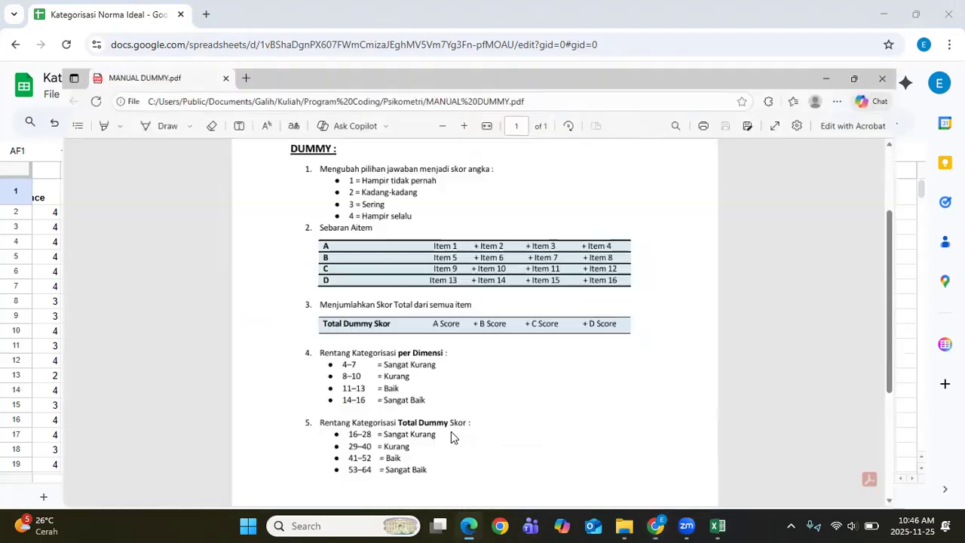
{"action": "left_click", "coordinate": [896, 17]}
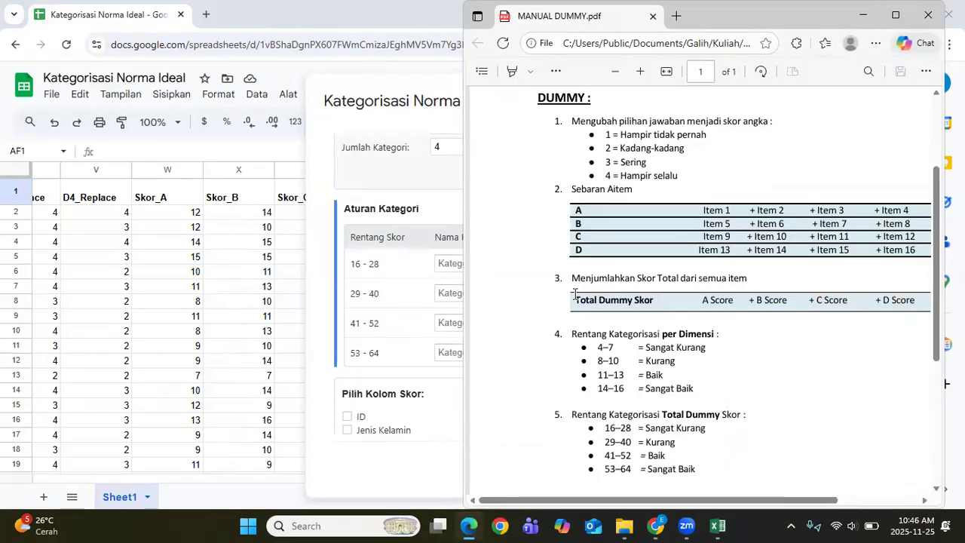
{"action": "scroll", "coordinate": [671, 362], "scroll_direction": "down", "scroll_amount": 3}
{"action": "scroll", "coordinate": [671, 366], "scroll_direction": "up", "scroll_amount": 1}
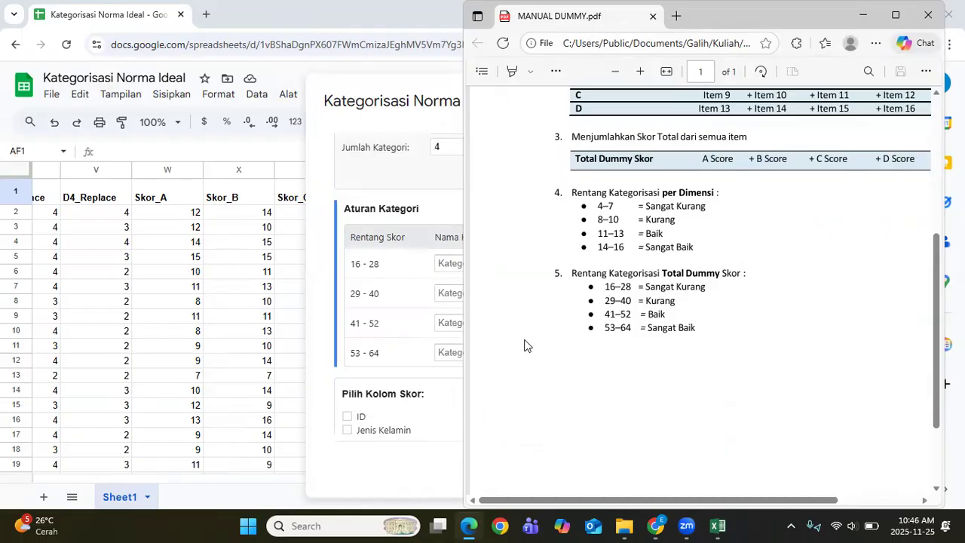
{"action": "left_click", "coordinate": [868, 17]}
Step: Name the four ranges Sangat Kurang, Kurang, Baik and Sangat Baik
{"action": "left_click", "coordinate": [535, 269]}
{"action": "type", "text": "Sangat"}
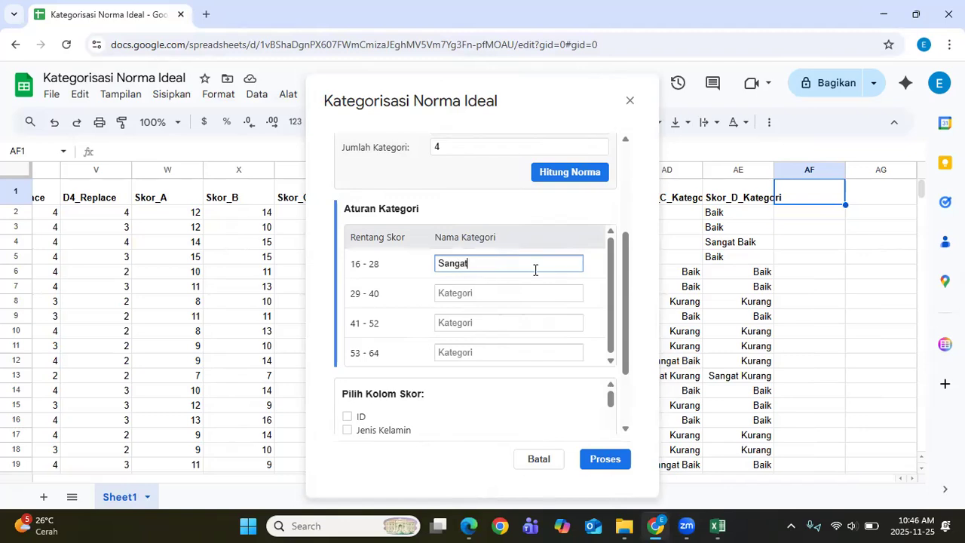
{"action": "type", "text": " Kurang"}
{"action": "key", "text": "Tab"}
{"action": "type", "text": "Ku"}
{"action": "key", "text": "Tab"}
{"action": "type", "text": "Baik"}
{"action": "key", "text": "Tab"}
{"action": "type", "text": "San"}
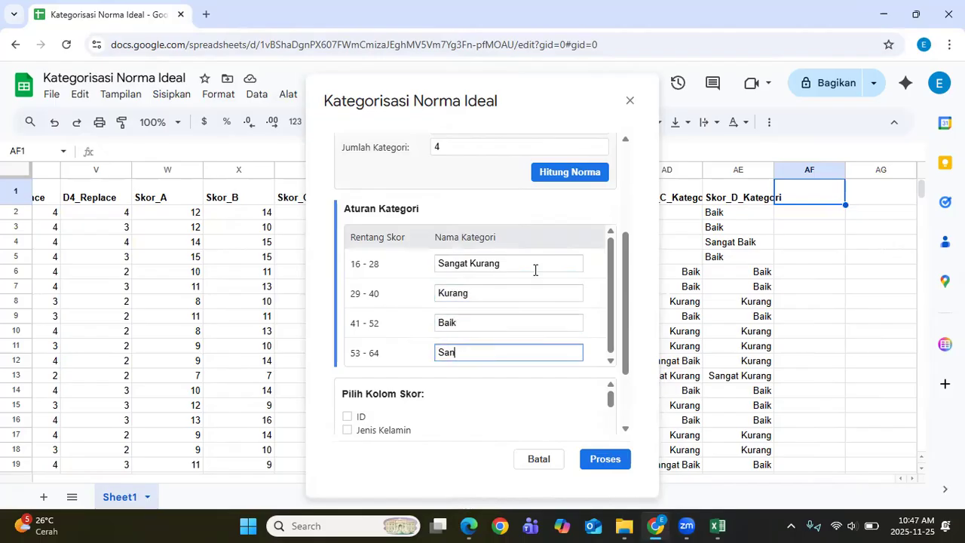
{"action": "type", "text": "gat Baik"}
Step: Categorize Skor_Dummy into AF1 and dismiss the 238-cells-categorized notice
{"action": "scroll", "coordinate": [445, 386], "scroll_direction": "down", "scroll_amount": 3}
{"action": "scroll", "coordinate": [418, 367], "scroll_direction": "down", "scroll_amount": 10}
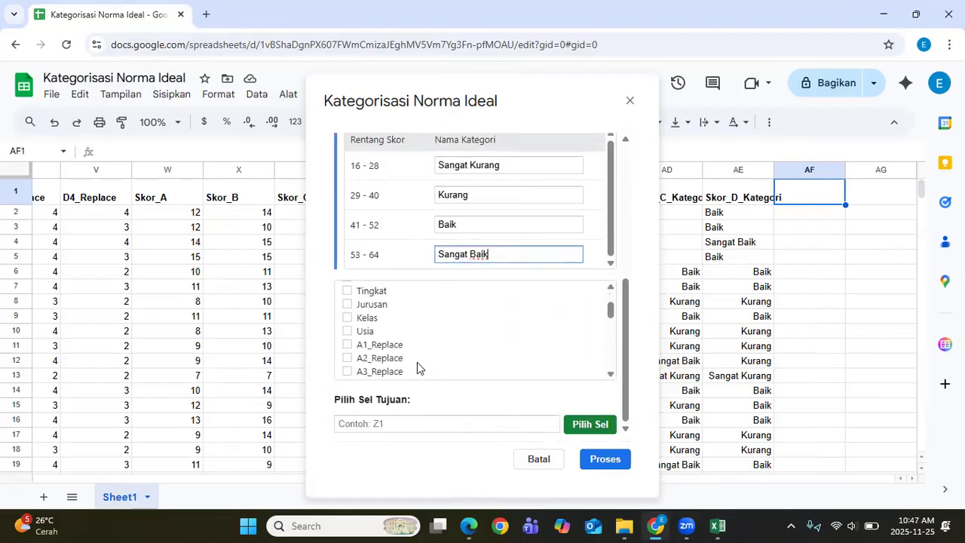
{"action": "scroll", "coordinate": [417, 368], "scroll_direction": "up", "scroll_amount": 2}
{"action": "scroll", "coordinate": [417, 367], "scroll_direction": "down", "scroll_amount": 2}
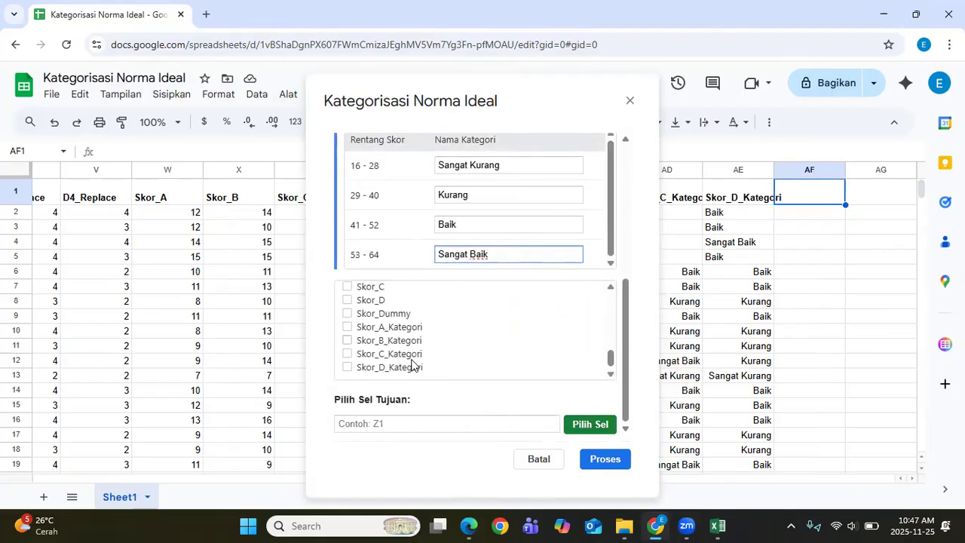
{"action": "left_click", "coordinate": [391, 318]}
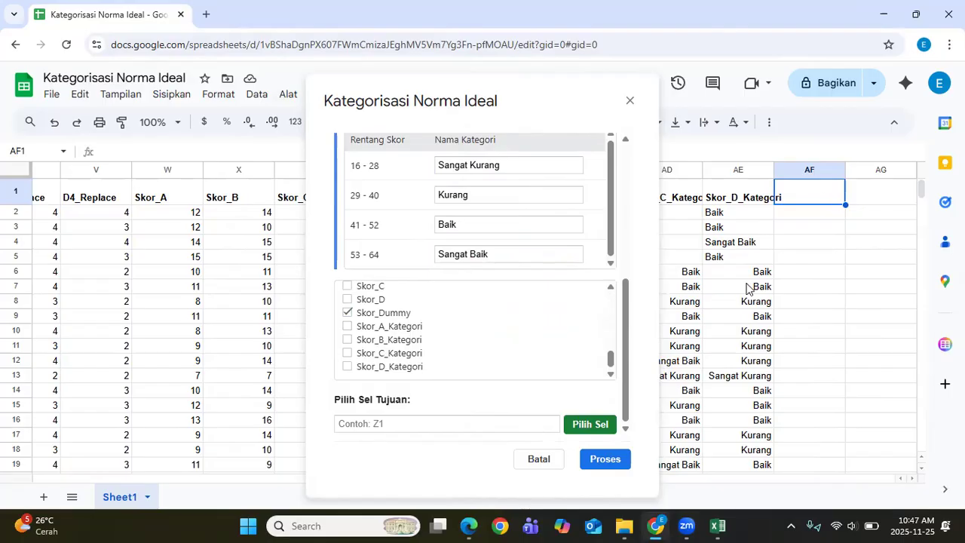
{"action": "left_click", "coordinate": [614, 464]}
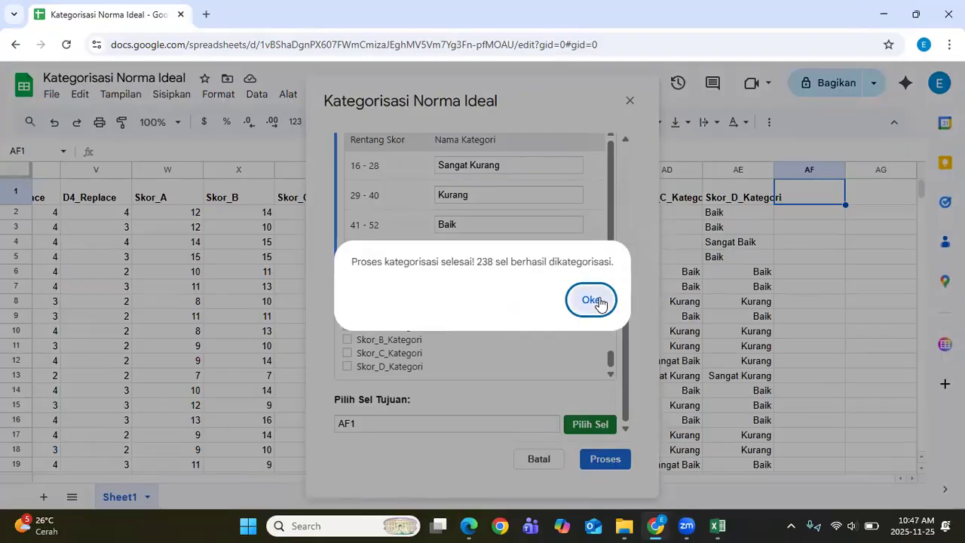
{"action": "left_click", "coordinate": [599, 303]}
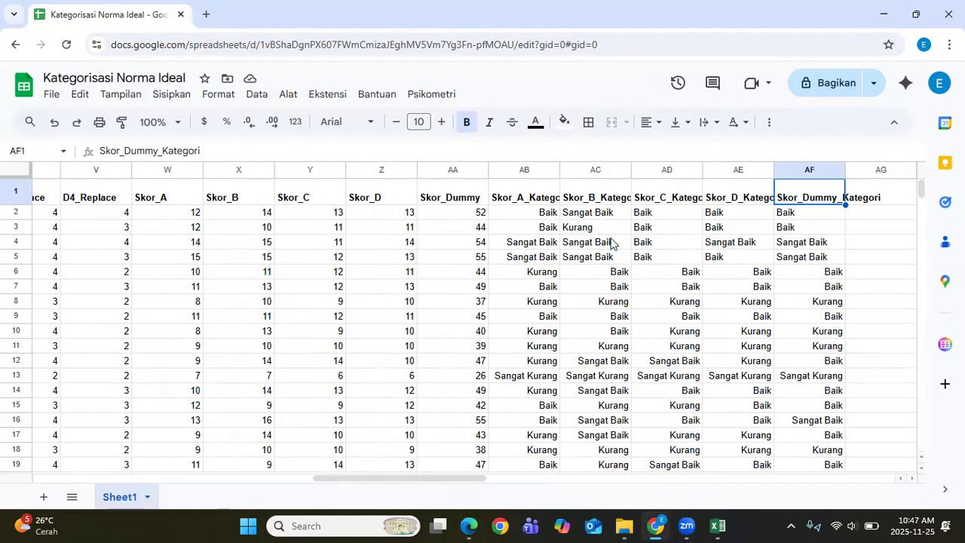
Step: Check the Skor_A_Kategori and Skor_Dummy_Kategori headers, then open the Psikometri menu
{"action": "left_click", "coordinate": [520, 199]}
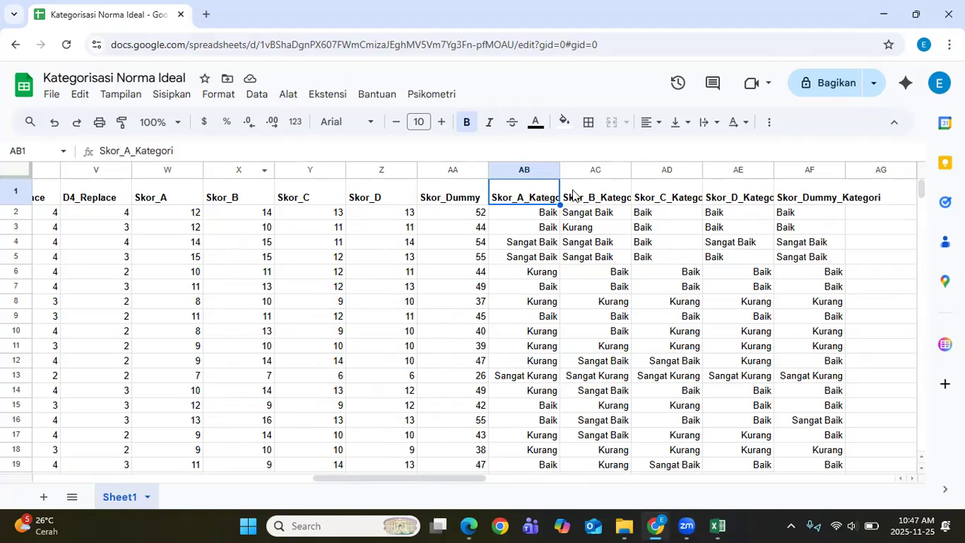
{"action": "left_click", "coordinate": [822, 196]}
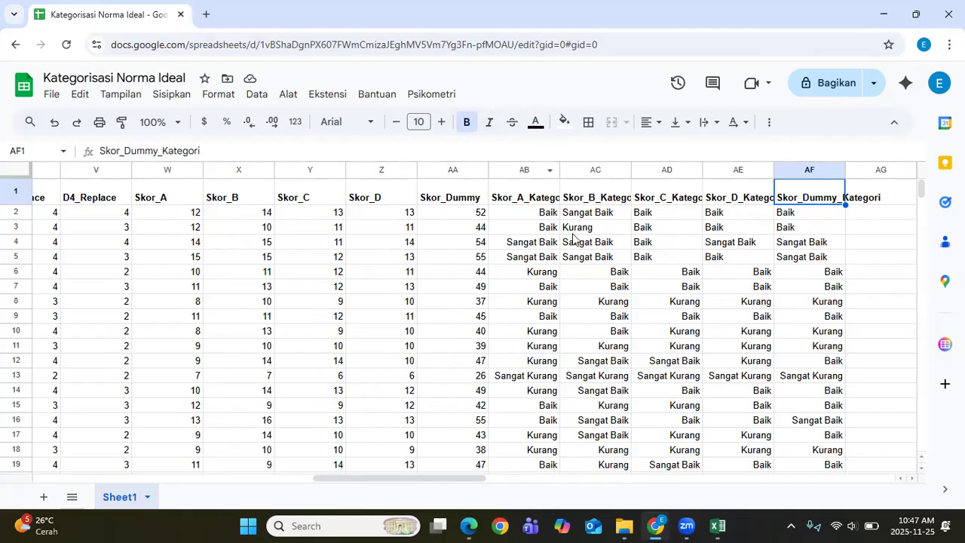
{"action": "left_click", "coordinate": [510, 204]}
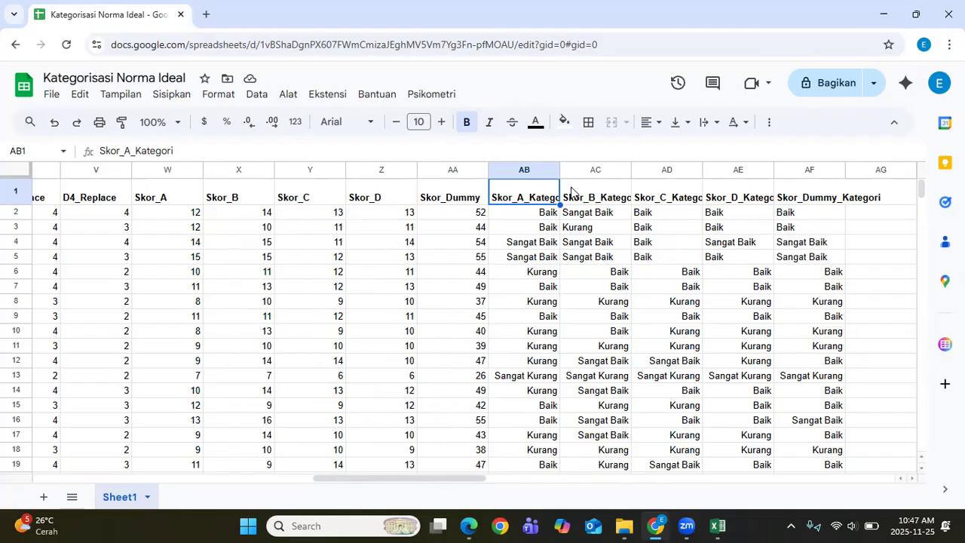
{"action": "left_click", "coordinate": [445, 96]}
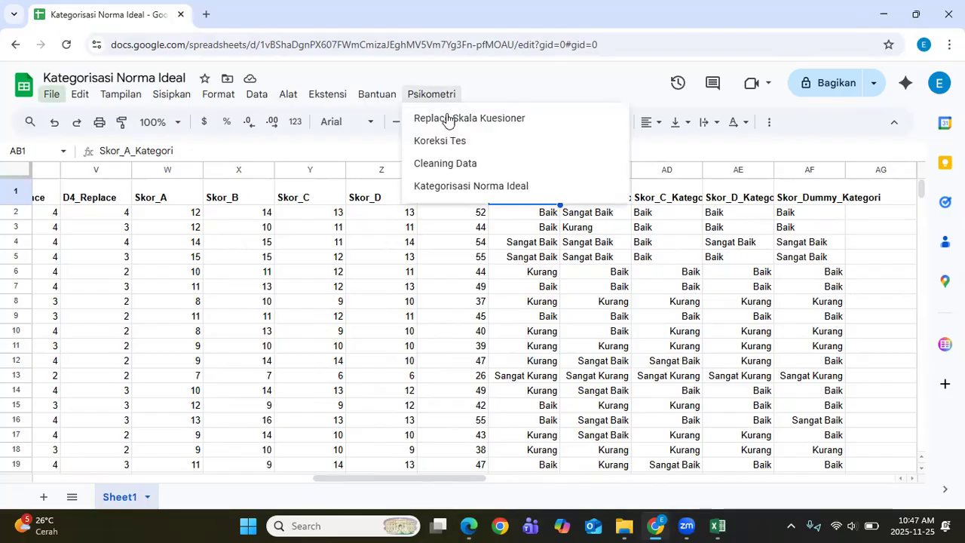
{"action": "left_click", "coordinate": [465, 186]}
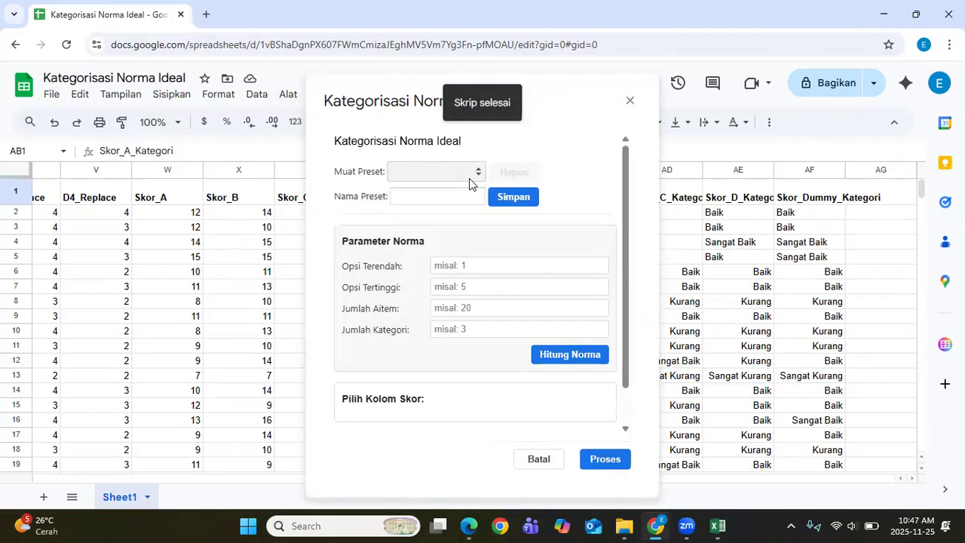
{"action": "left_click", "coordinate": [463, 174]}
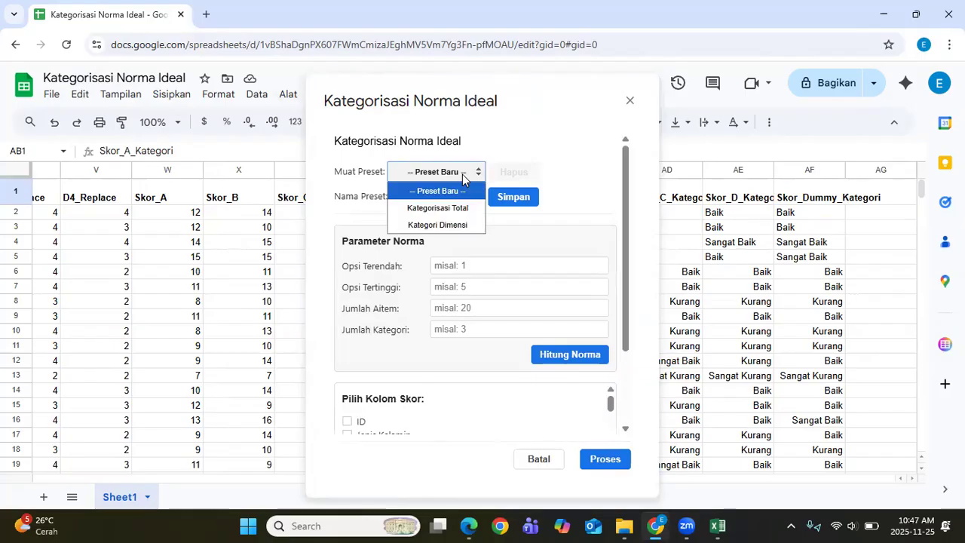
{"action": "left_click", "coordinate": [460, 225]}
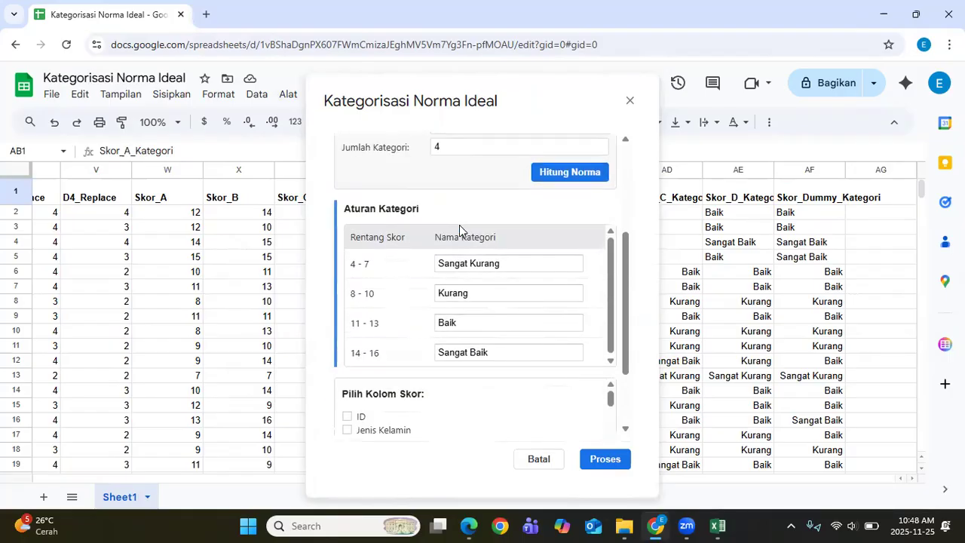
{"action": "scroll", "coordinate": [581, 375], "scroll_direction": "down", "scroll_amount": 2}
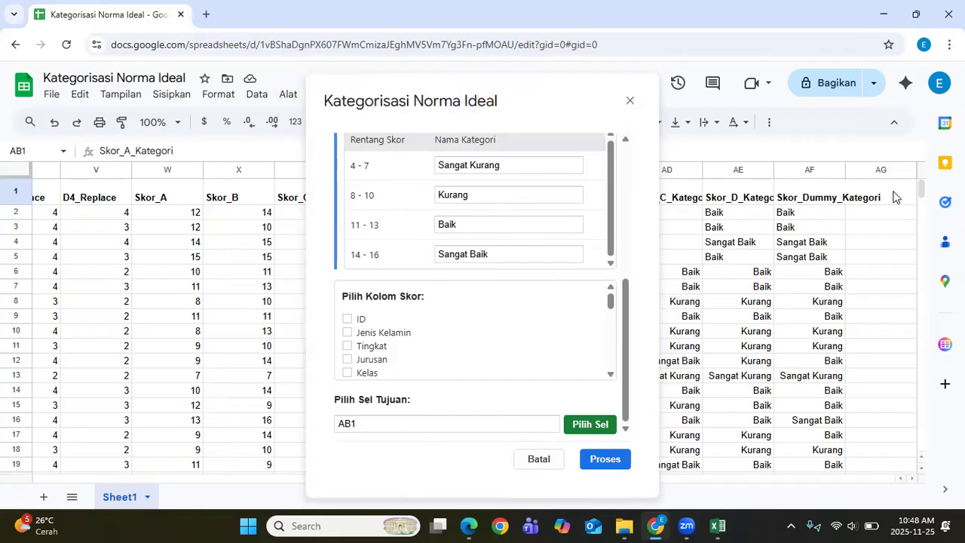
{"action": "left_click", "coordinate": [628, 101]}
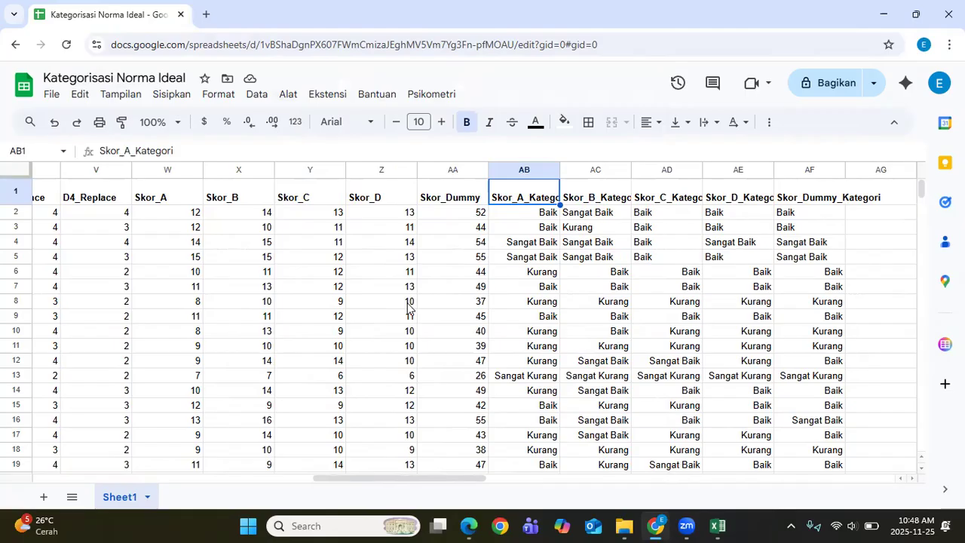
Step: Scroll the sheet left, select empty cell AH8, and switch to the Data Set_Asesmen Excel workbook
{"action": "left_click_drag", "start_coordinate": [416, 478], "coordinate": [461, 446]}
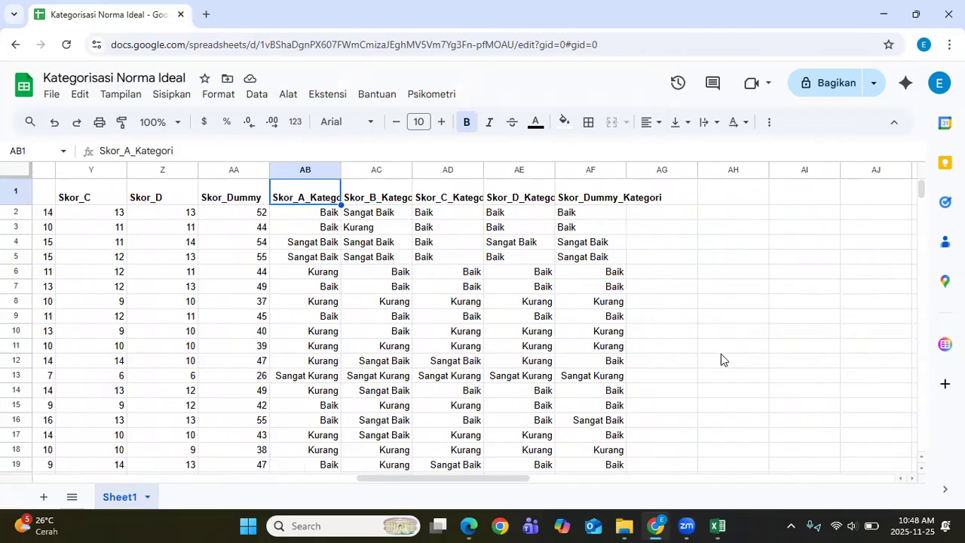
{"action": "left_click", "coordinate": [709, 300]}
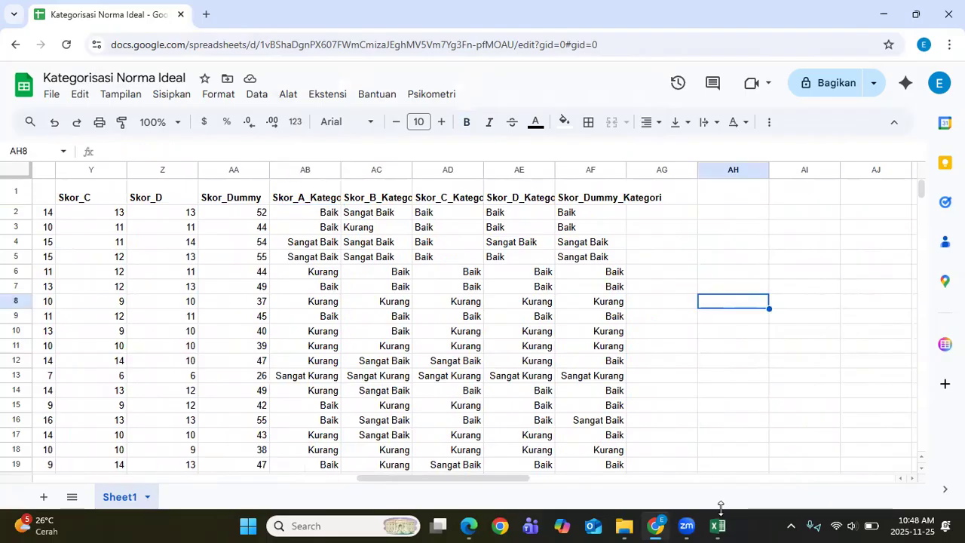
{"action": "mouse_move", "coordinate": [722, 521]}
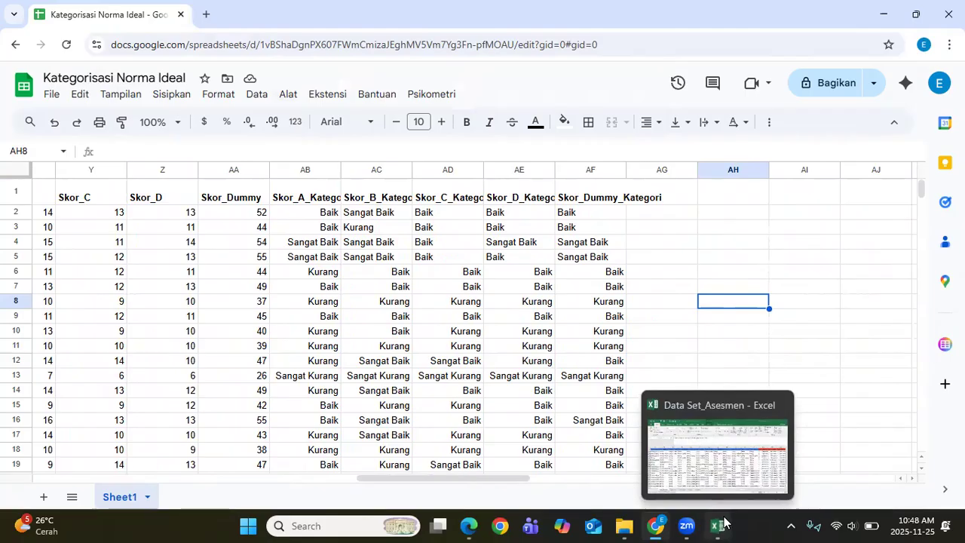
{"action": "left_click", "coordinate": [723, 522]}
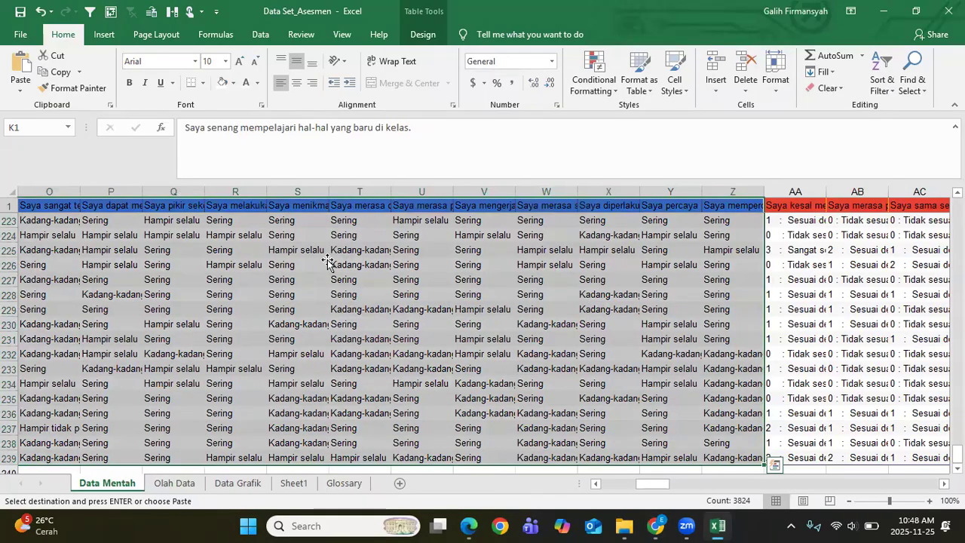
Step: Review the Olah Data sheet's KATEGORI SSWQ, DASS-Y and SDQ columns, then return to Google Sheets
{"action": "left_click", "coordinate": [327, 262]}
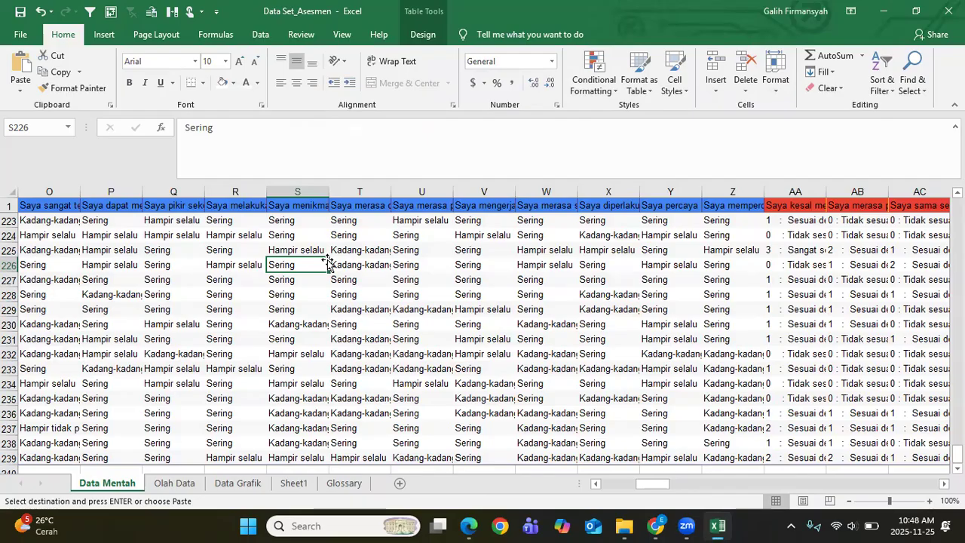
{"action": "mouse_move", "coordinate": [651, 485]}
{"action": "left_mouse_down"}
{"action": "mouse_move", "coordinate": [619, 485]}
{"action": "mouse_move", "coordinate": [644, 497]}
{"action": "left_mouse_up"}
{"action": "left_click", "coordinate": [175, 483]}
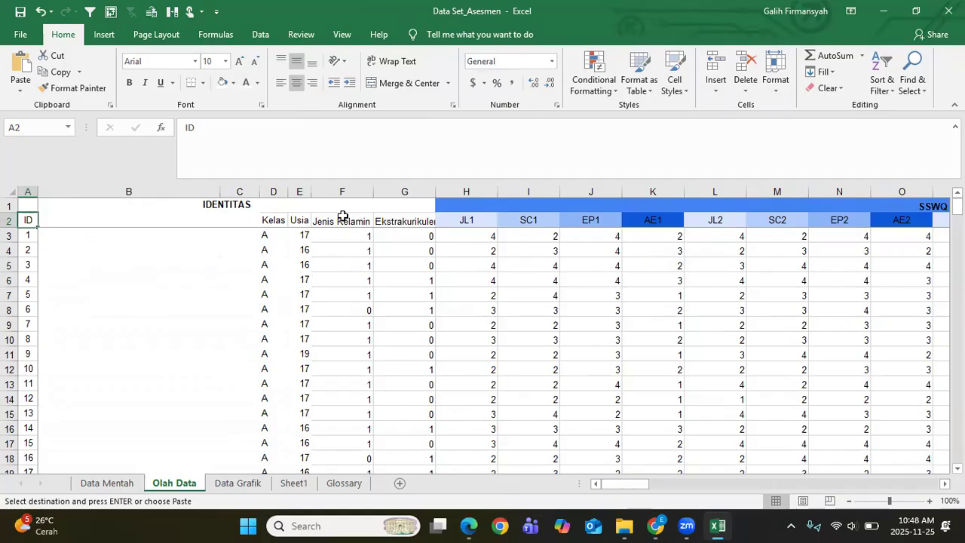
{"action": "left_click_drag", "start_coordinate": [627, 491], "coordinate": [847, 496]}
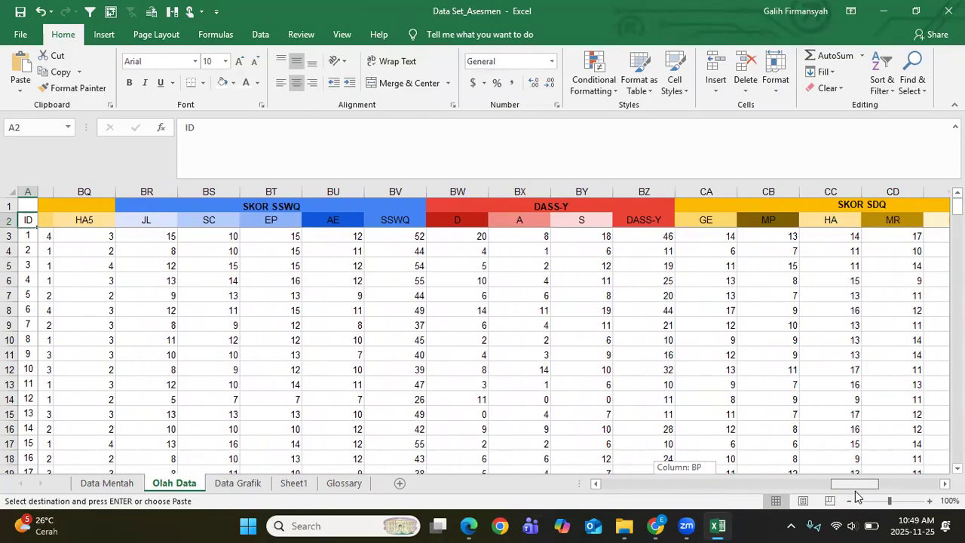
{"action": "left_click_drag", "start_coordinate": [856, 496], "coordinate": [853, 496]}
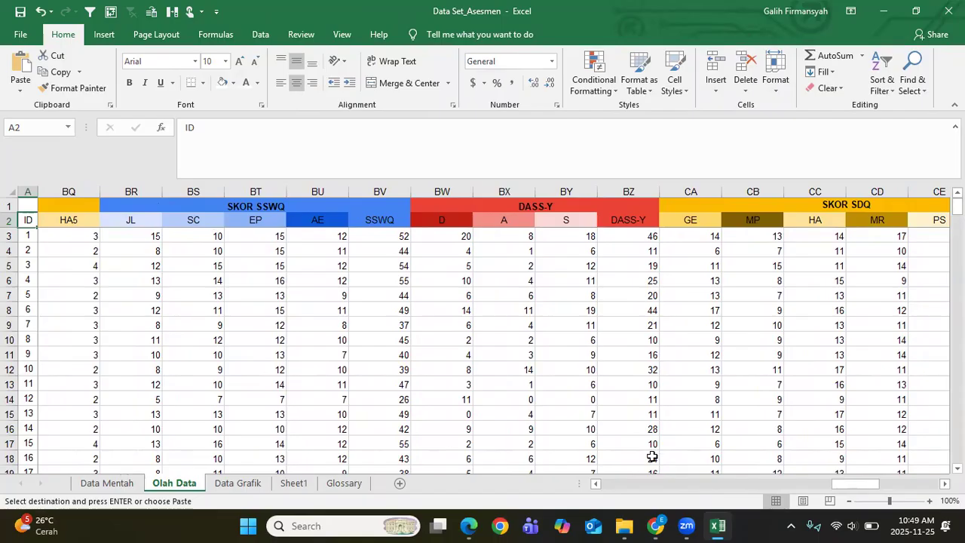
{"action": "left_click_drag", "start_coordinate": [846, 483], "coordinate": [924, 482]}
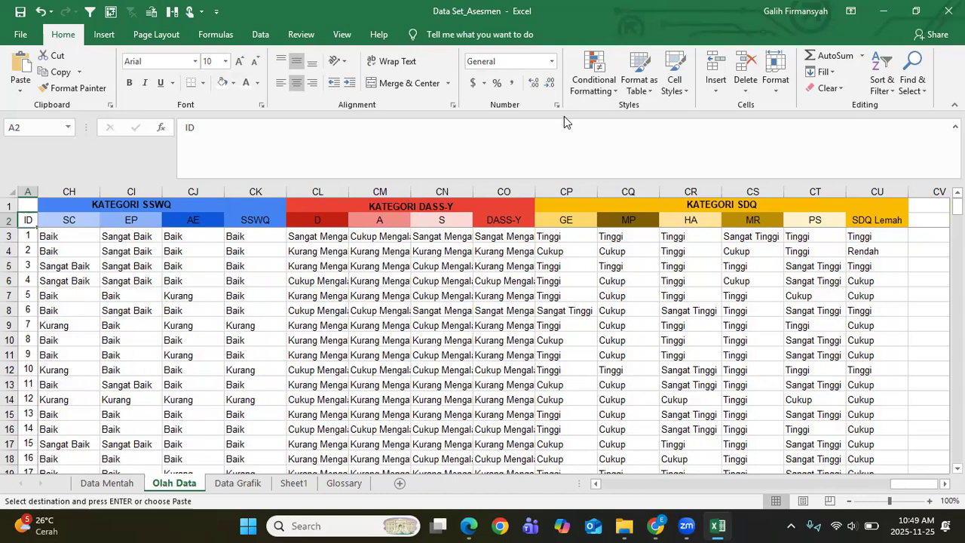
{"action": "left_click", "coordinate": [656, 526]}
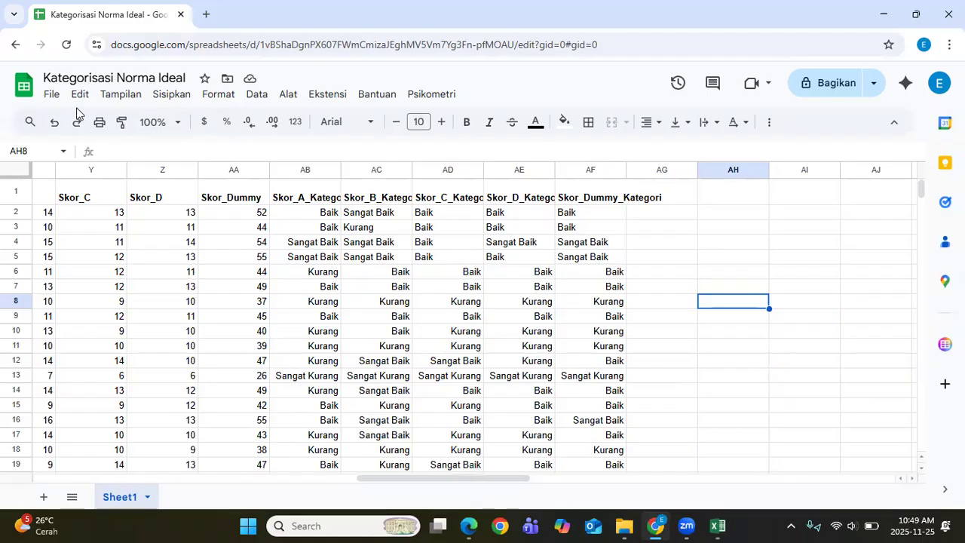
Step: Export the current sheet via File > Download > Comma Separated Values (.csv)
{"action": "left_click", "coordinate": [53, 95]}
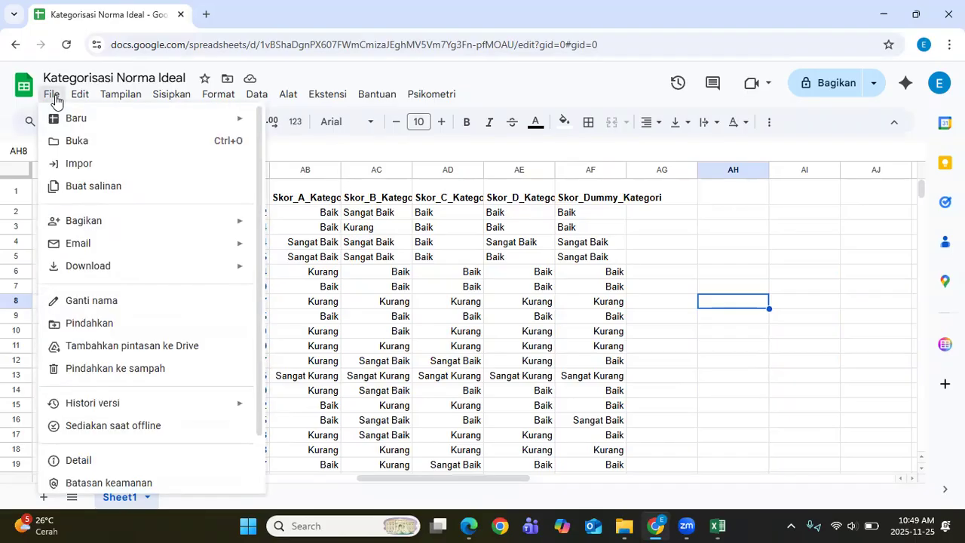
{"action": "mouse_move", "coordinate": [119, 276]}
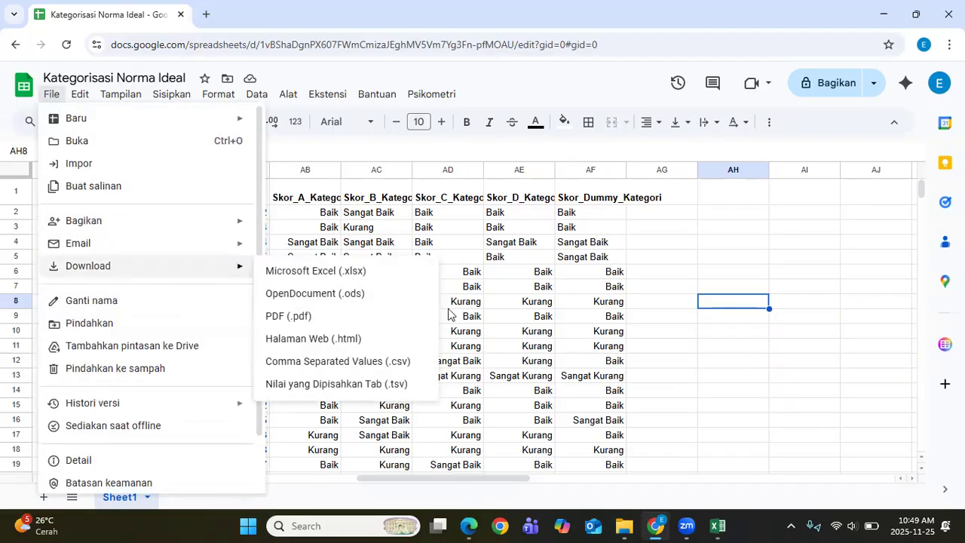
{"action": "left_click", "coordinate": [386, 362]}
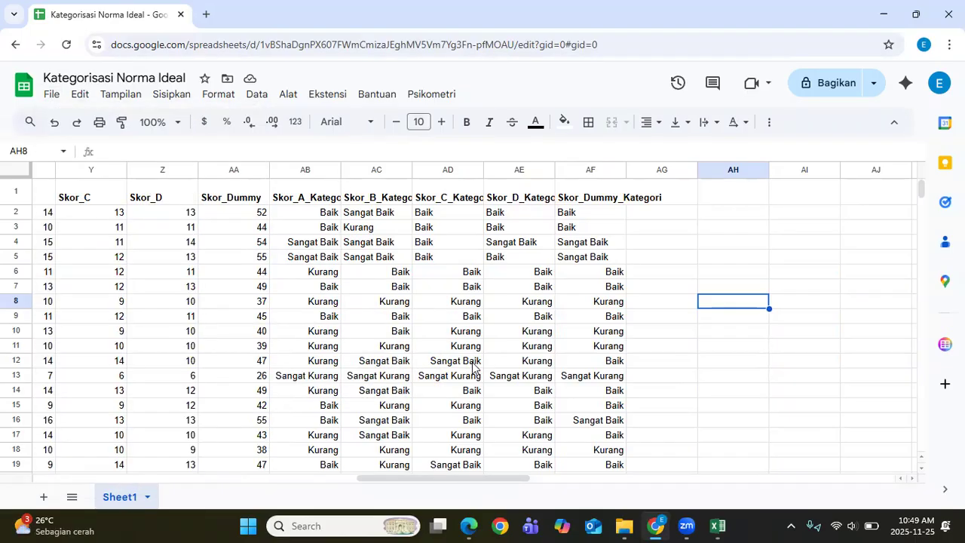